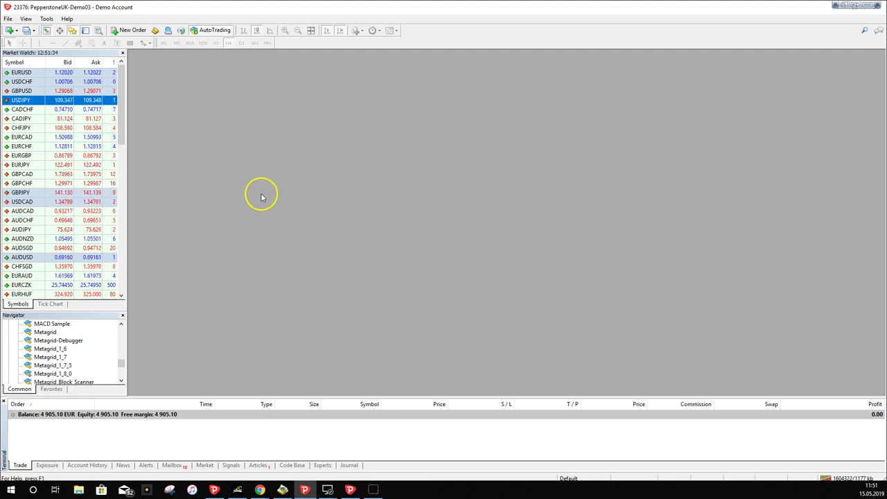
Step: Open a new EURUSD chart in the empty workspace from the Market Watch symbol list
click(24, 73)
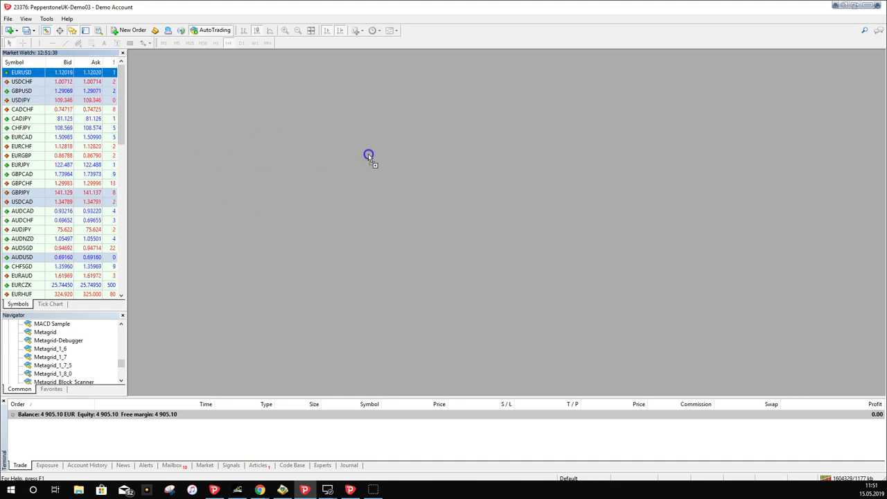
drag(369, 155, 368, 155)
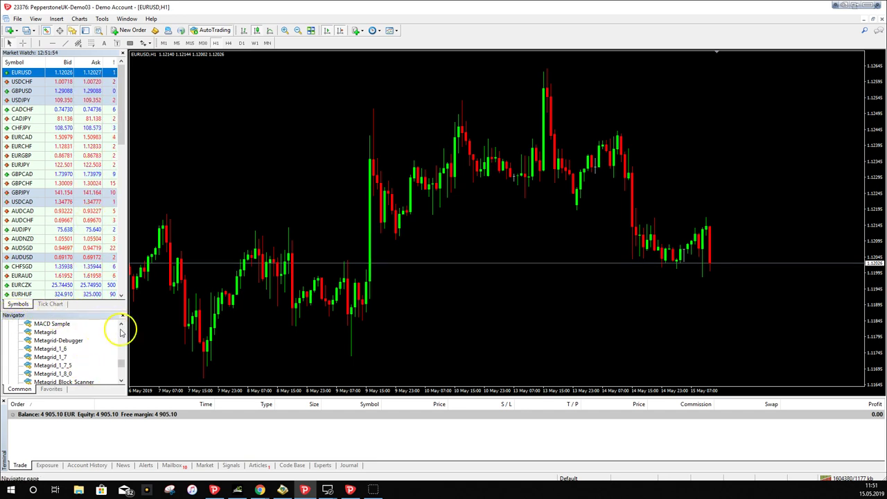
Step: Hide the Navigator and show it again
click(72, 31)
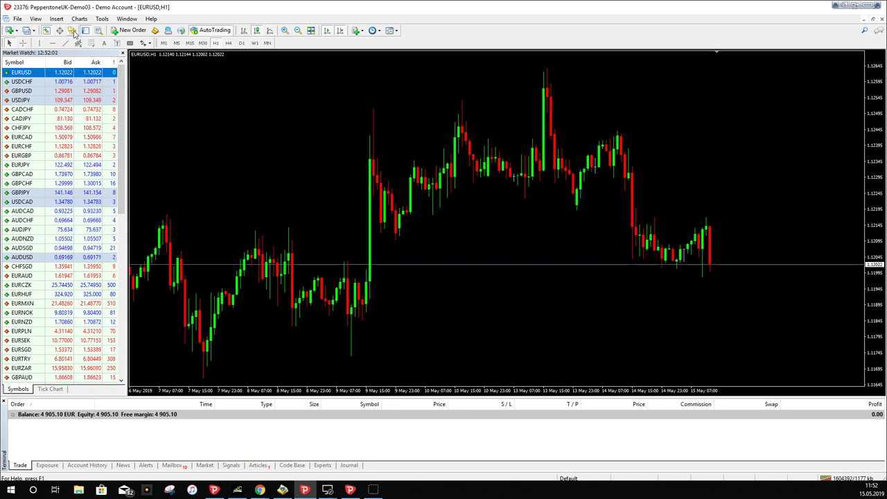
click(72, 31)
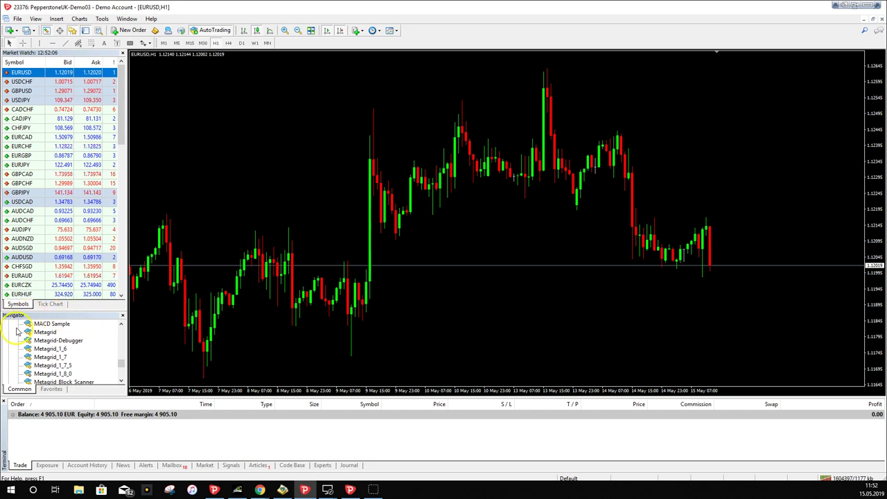
click(153, 350)
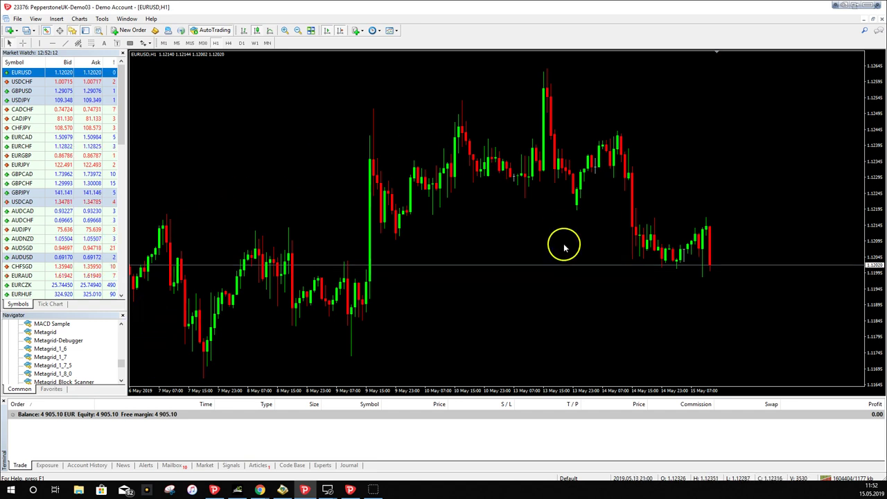
Step: Browse the Navigator tree from the accounts and indicators to the Expert Advisors and locate the Metagrid entries
click(122, 358)
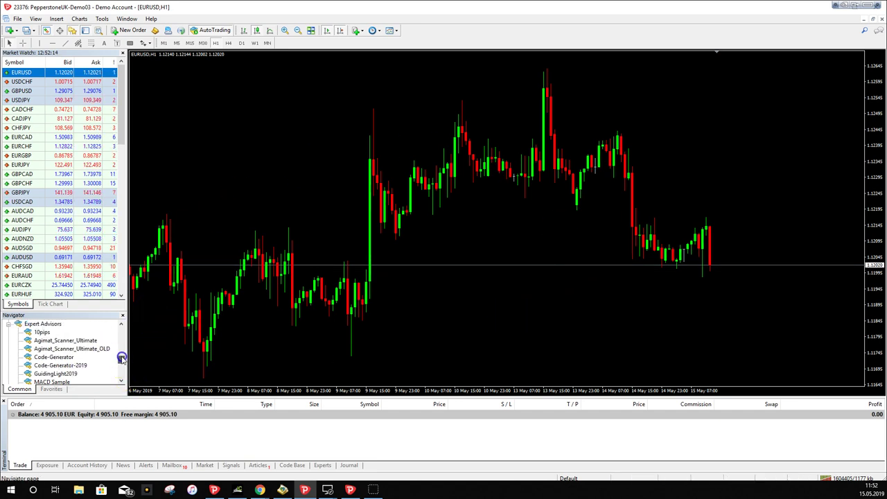
click(122, 358)
click(119, 326)
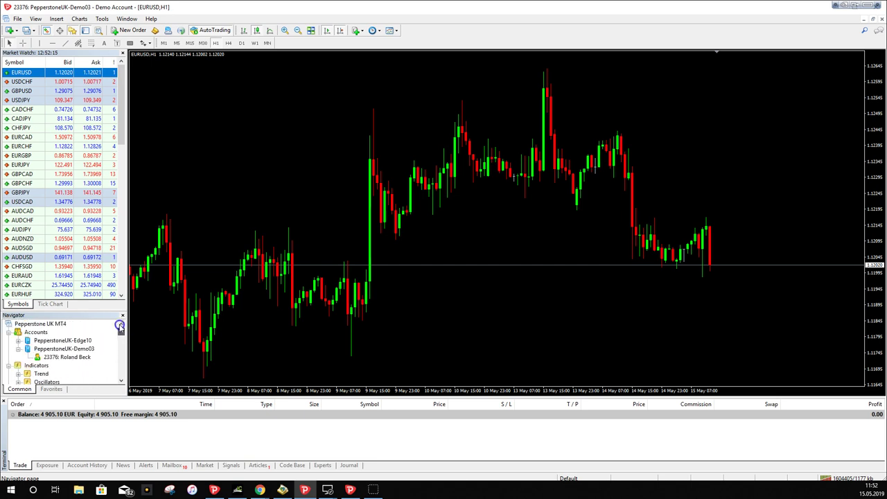
scroll(41, 336, down, 2)
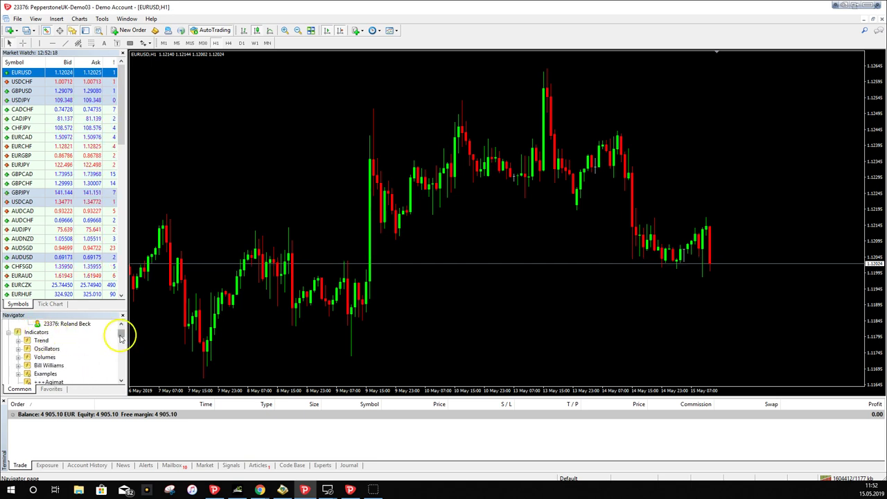
drag(120, 337, 119, 361)
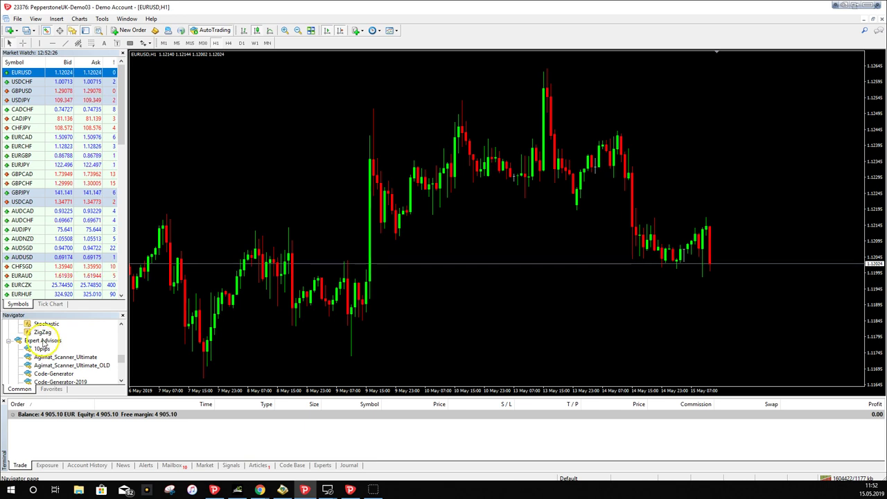
click(121, 381)
click(121, 381)
click(121, 382)
click(121, 382)
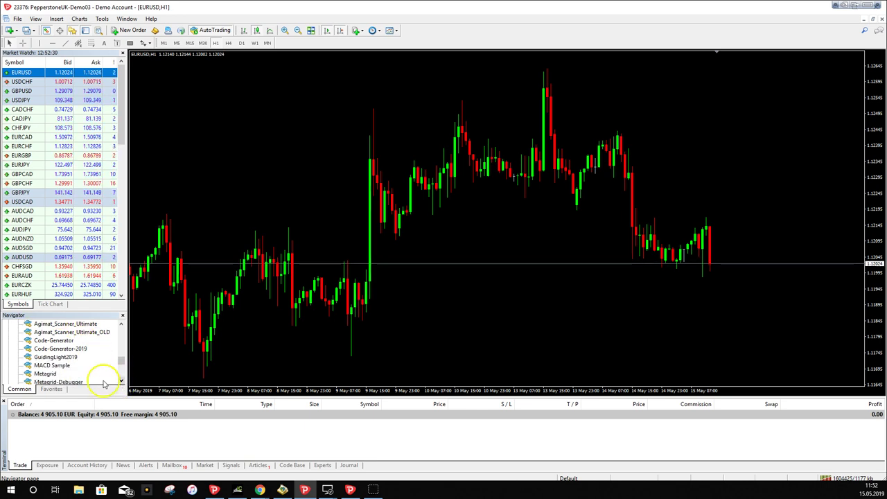
click(46, 374)
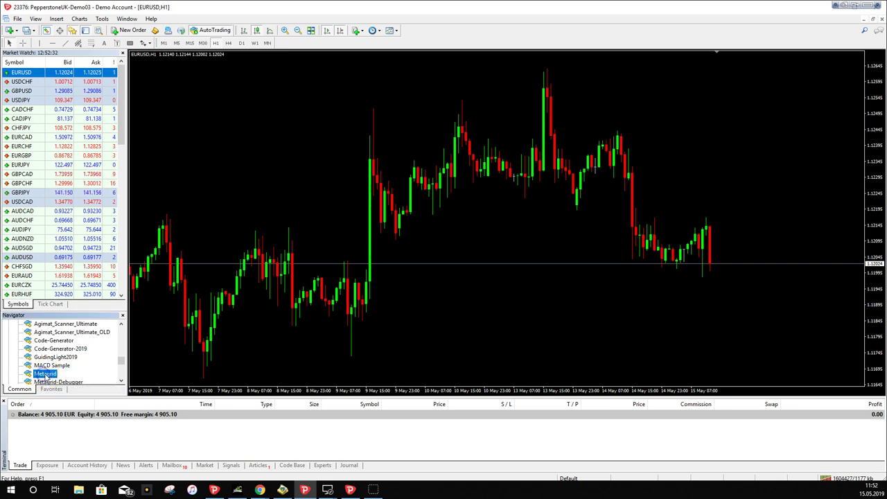
Step: Add the Metagrid_1_8_0 expert advisor to the EURUSD chart
click(122, 381)
click(121, 382)
click(122, 382)
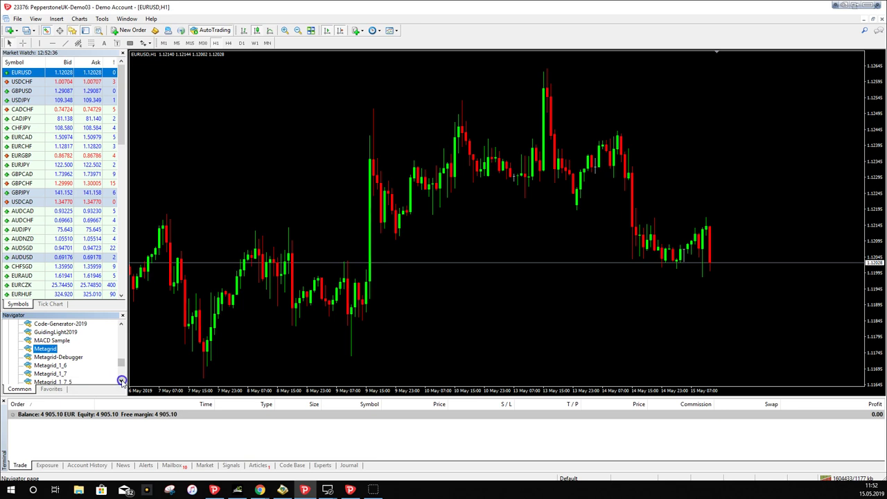
click(121, 381)
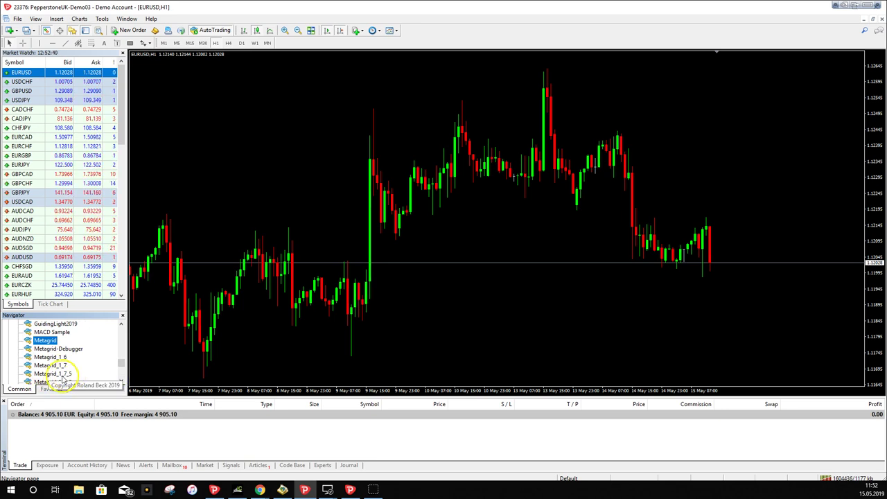
click(121, 381)
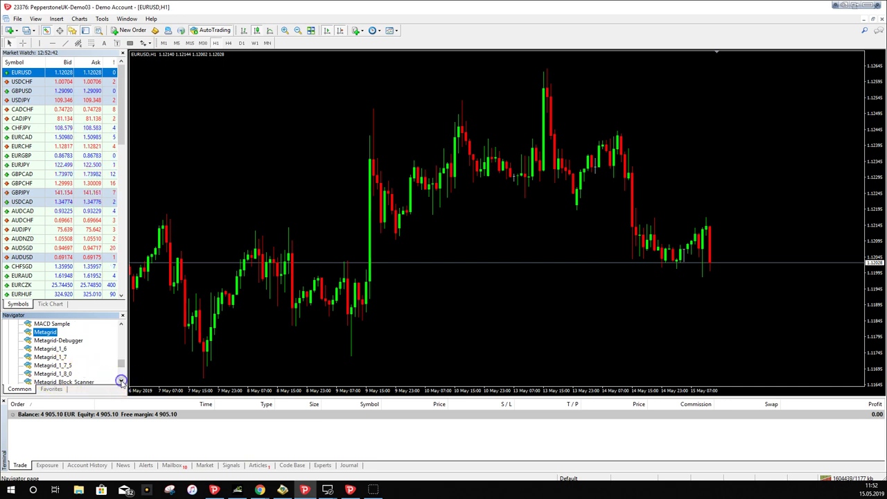
click(44, 374)
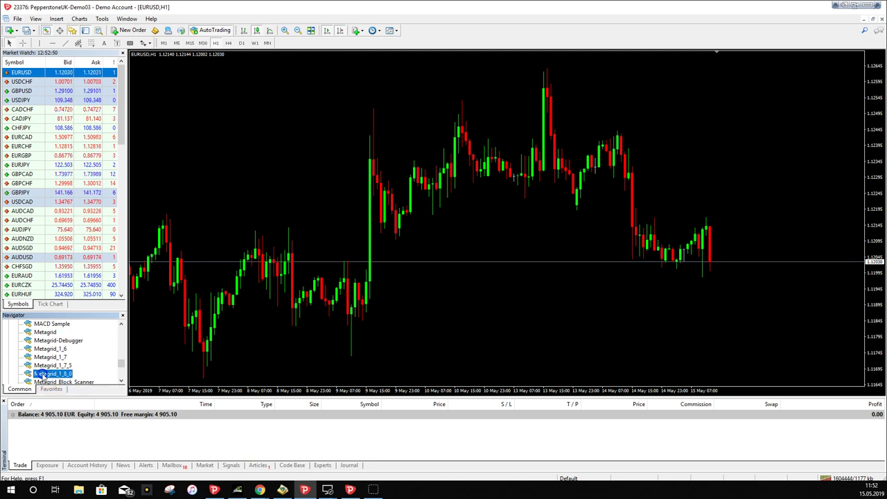
drag(80, 297, 436, 283)
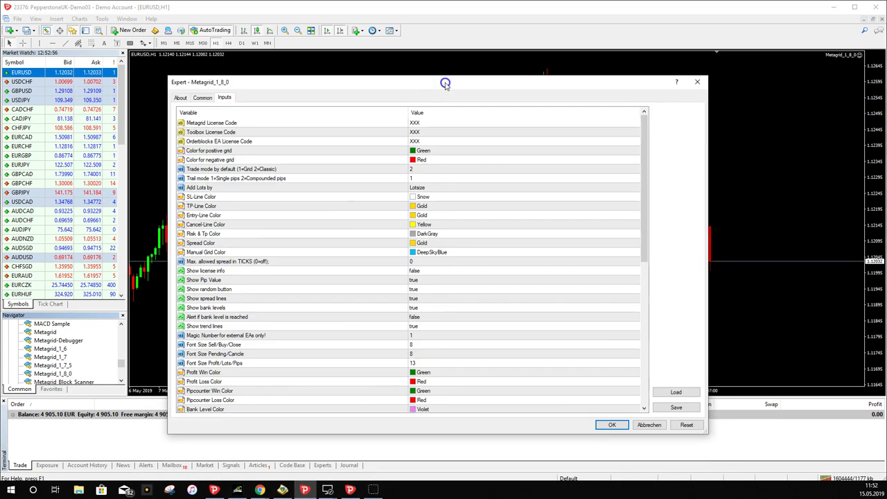
Step: Review the Metagrid_1_8_0 input parameters and accept them without changes to load the expert advisor
drag(445, 81, 478, 50)
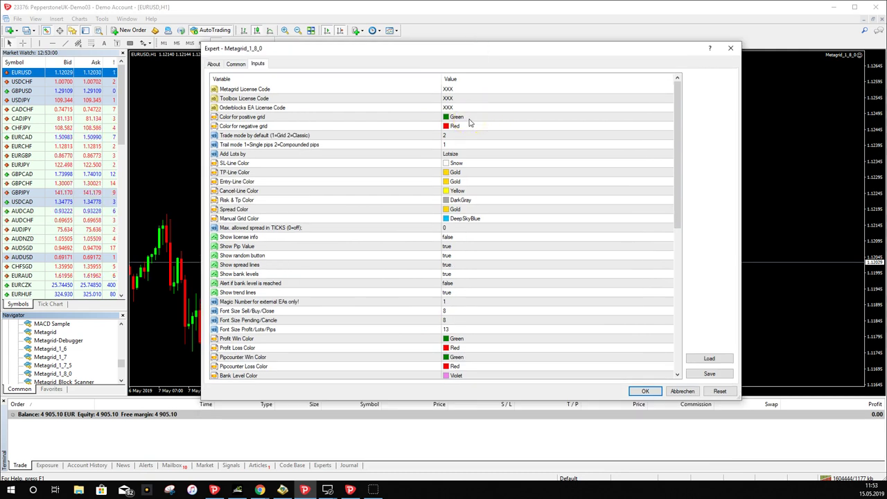
drag(672, 143, 675, 120)
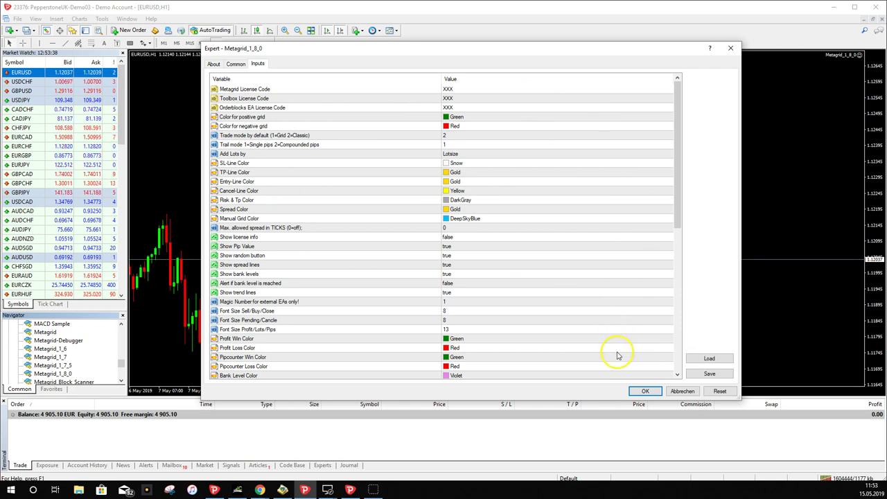
click(646, 392)
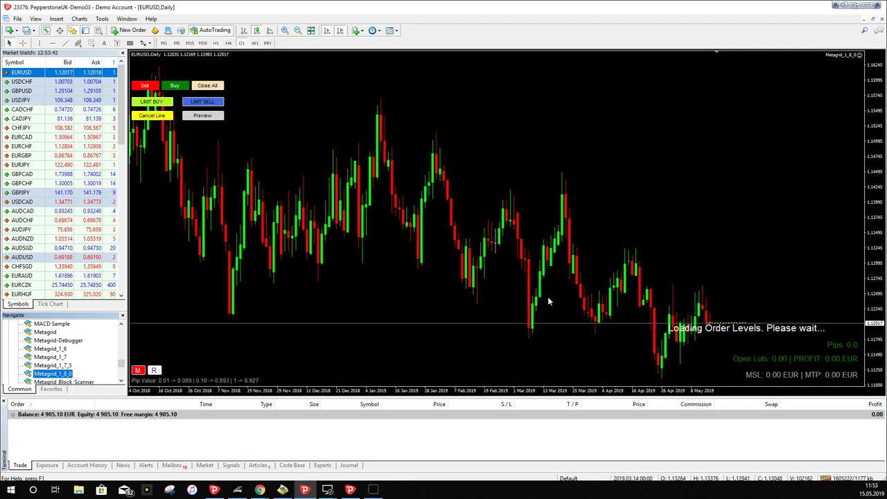
click(531, 282)
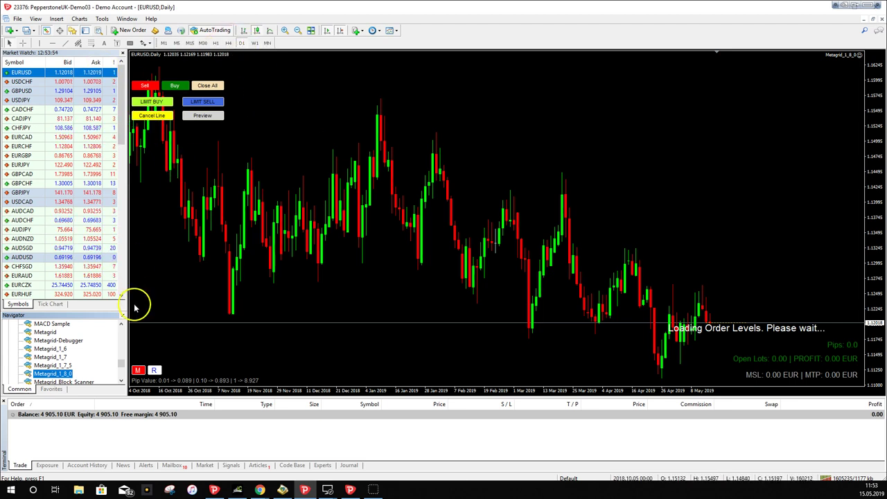
Step: View and close Metagrid's on-chart settings menu, and examine the pip value line on the EURUSD chart
click(138, 370)
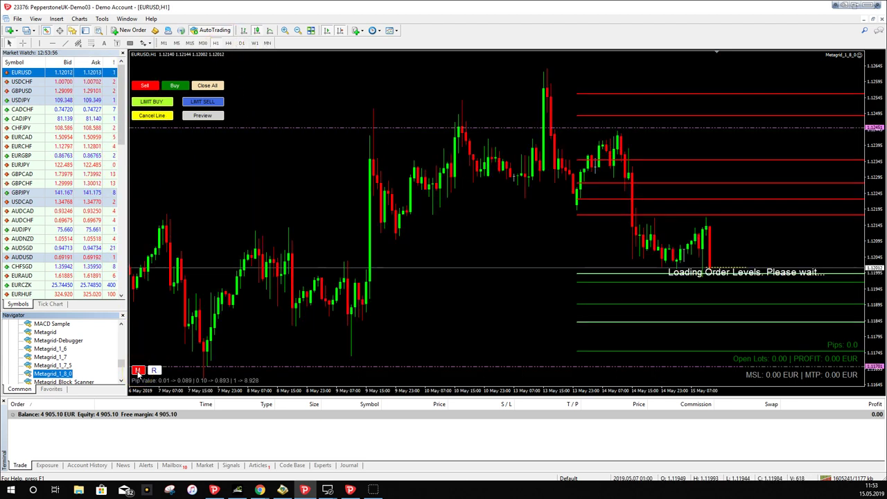
click(138, 371)
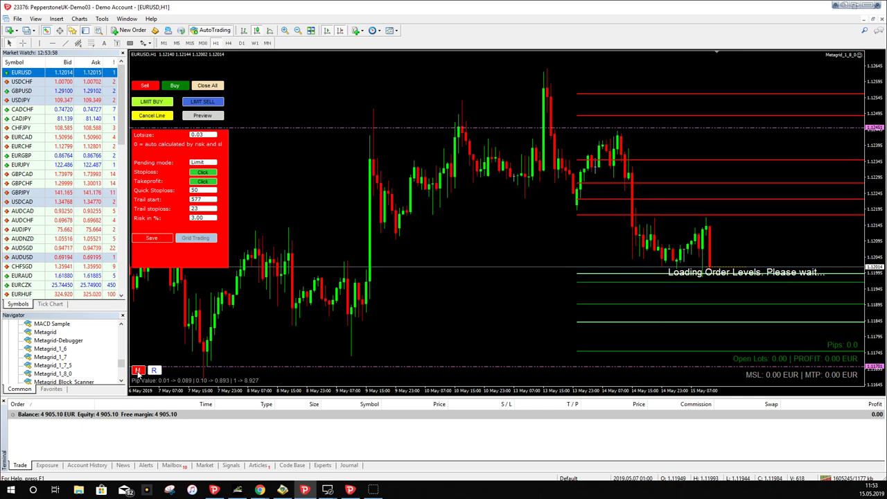
click(138, 371)
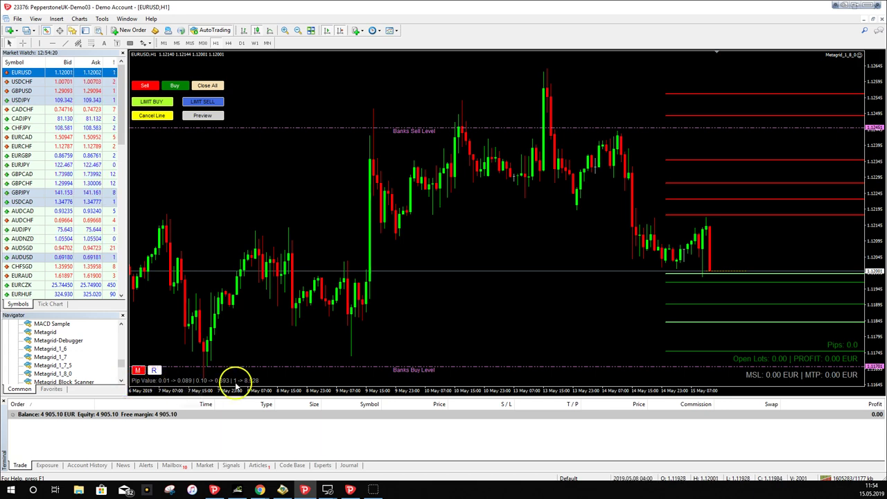
click(137, 372)
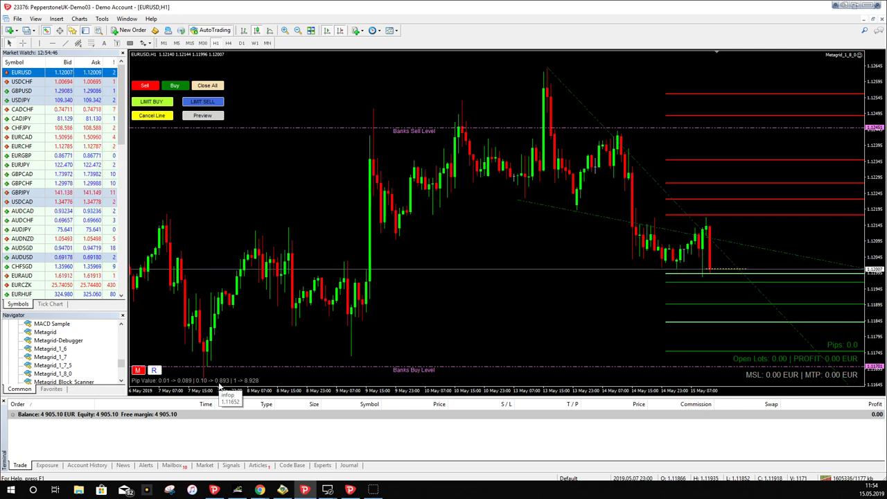
click(219, 382)
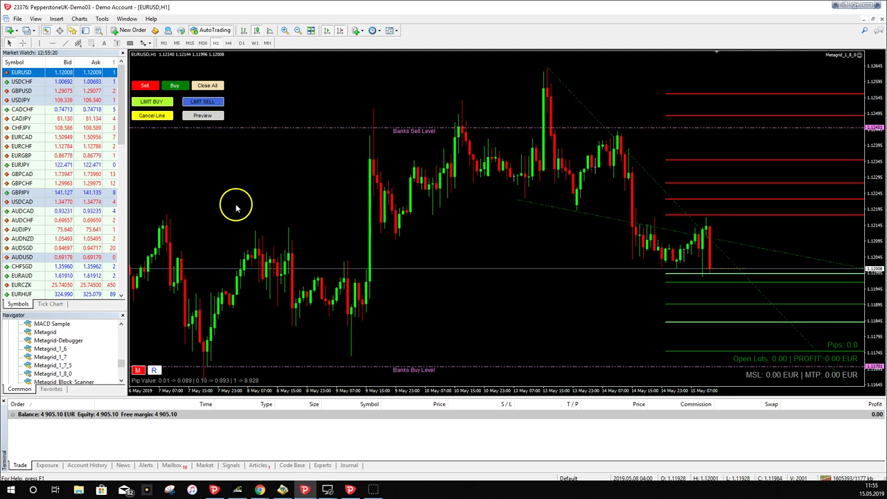
Step: Switch Metagrid to Grid Trading in its on-chart settings and dismiss the alert
click(138, 370)
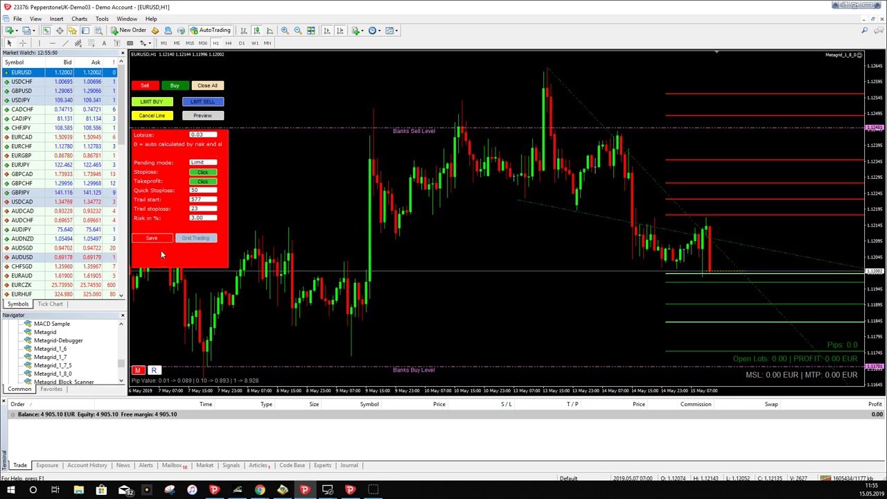
click(195, 240)
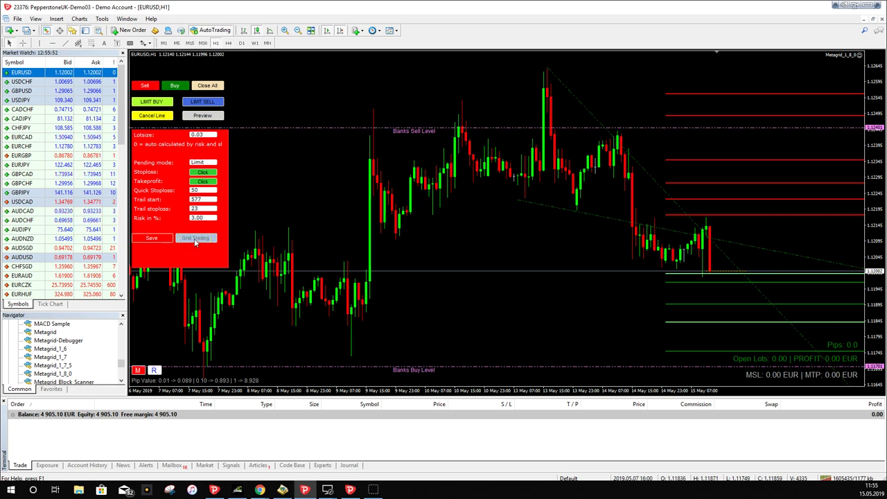
click(195, 239)
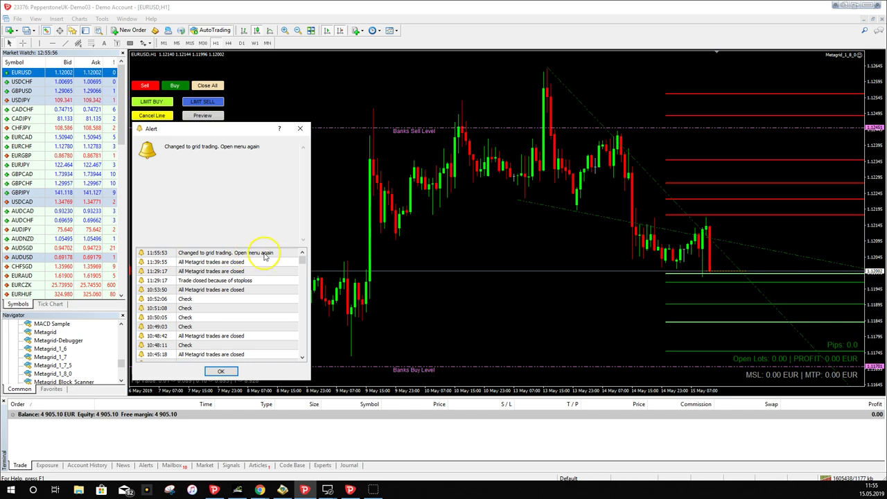
click(223, 371)
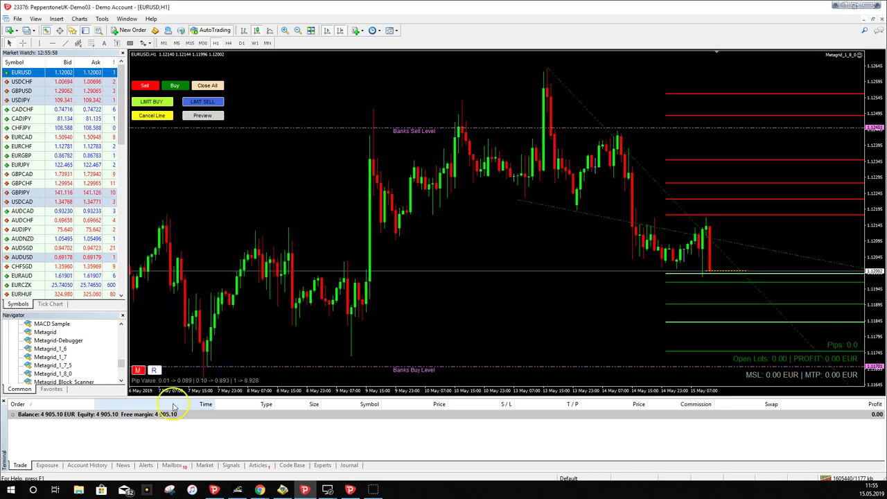
Step: Reopen the Metagrid settings and examine the grid trading parameters, including grid sizes, grid distances and stop loss
click(137, 371)
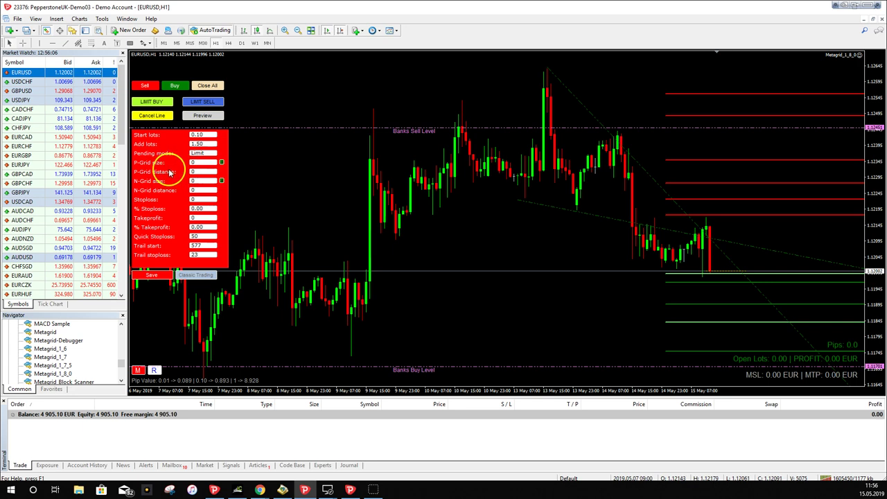
click(202, 199)
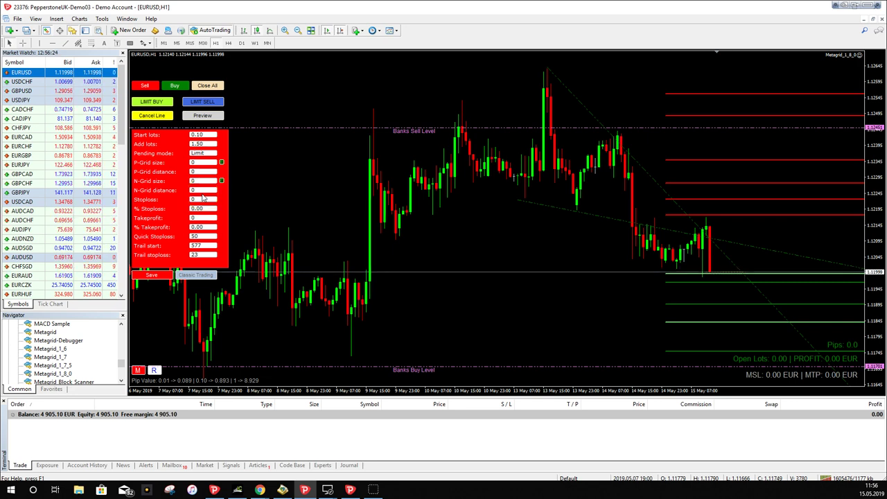
drag(203, 199, 167, 180)
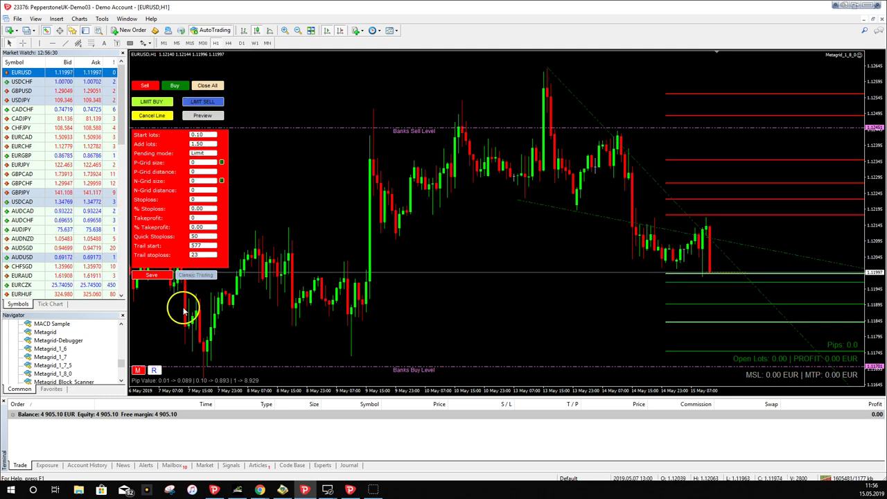
Step: Switch Metagrid back to Classic Trading, dismiss the alert and reopen its settings
click(194, 275)
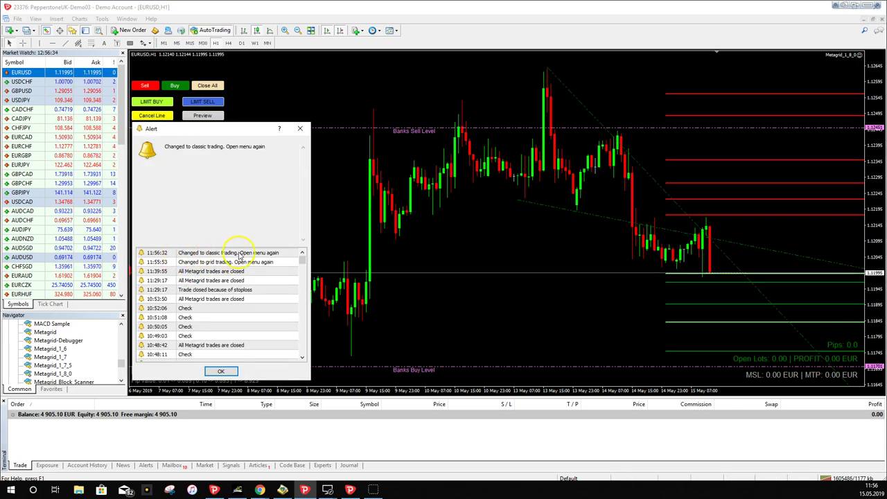
click(222, 372)
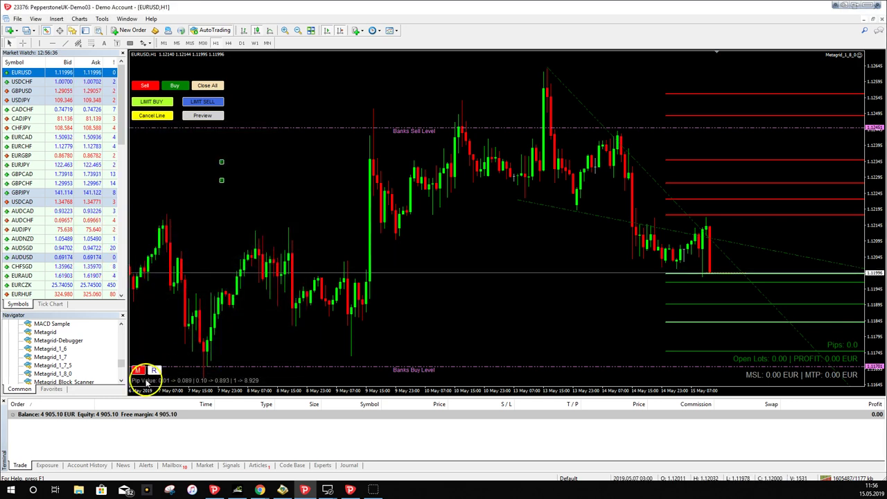
click(138, 370)
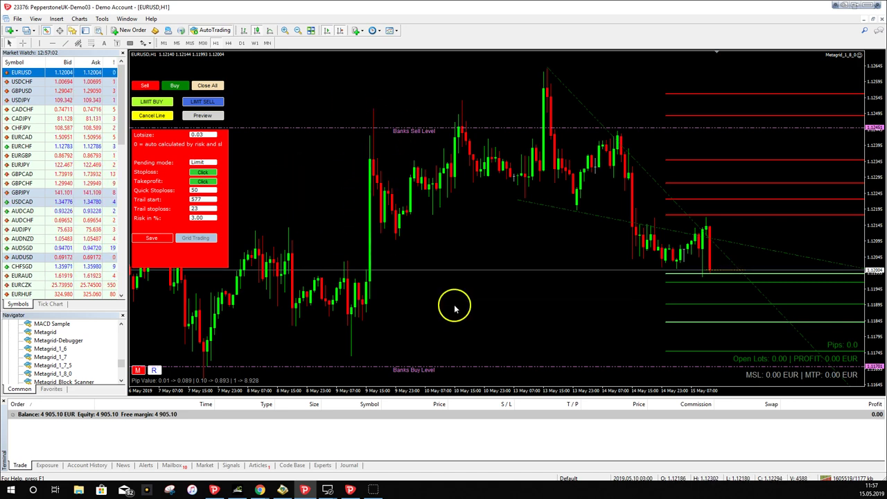
Step: Set Metagrid's default trade mode to 1 (Grid) in the expert advisor's input properties and apply it to the EURUSD chart
right_click(488, 240)
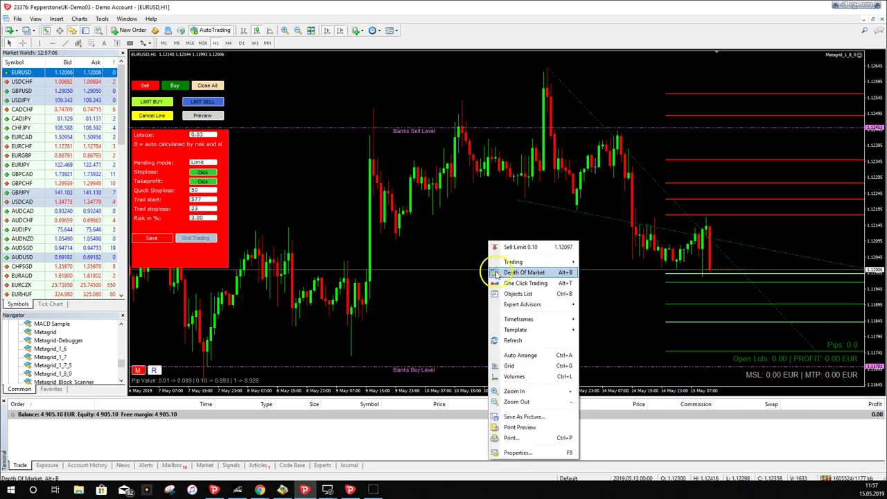
mouse_move(515, 310)
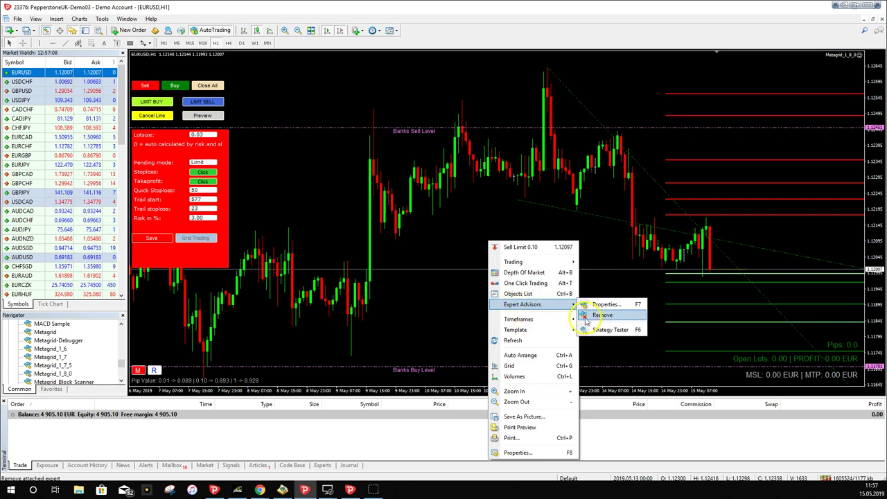
click(606, 304)
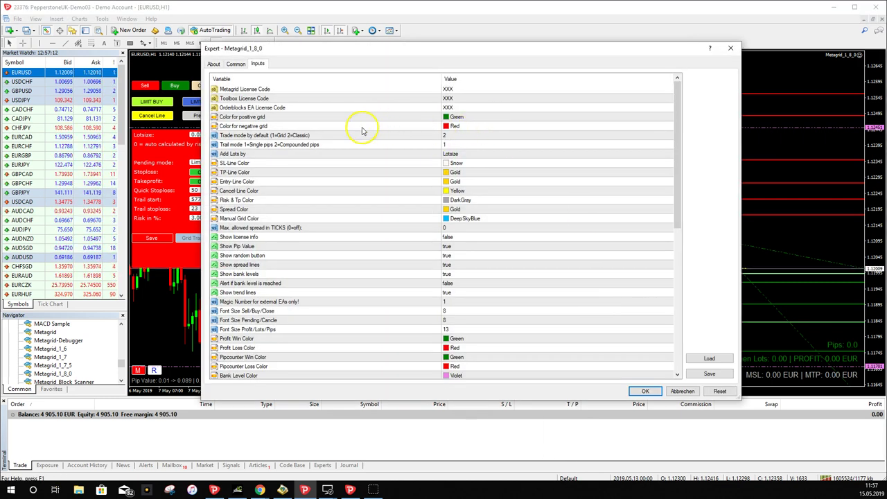
click(291, 136)
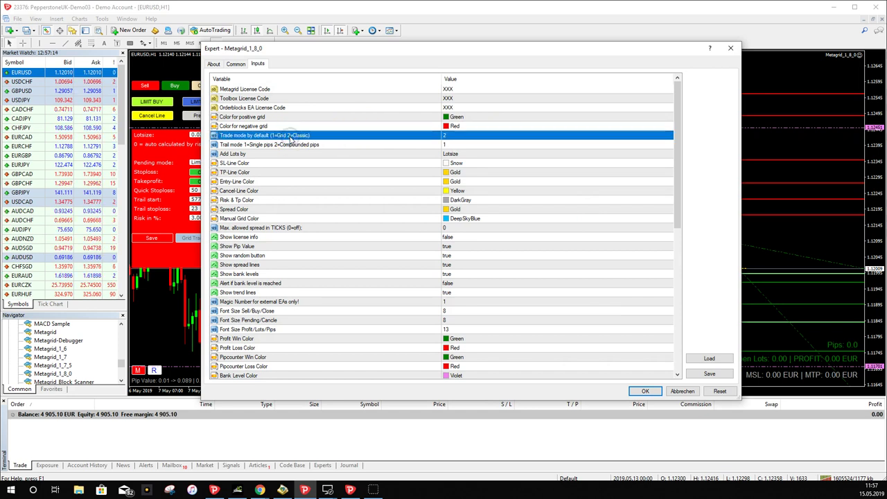
click(457, 137)
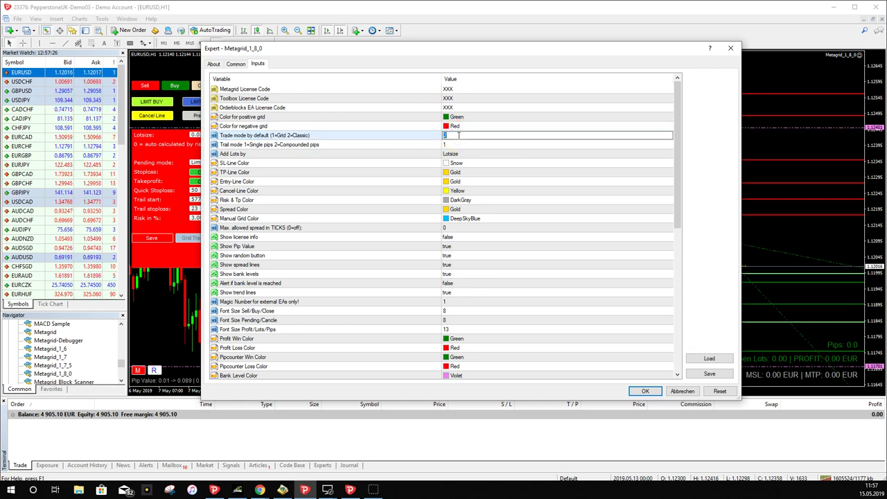
text(1)
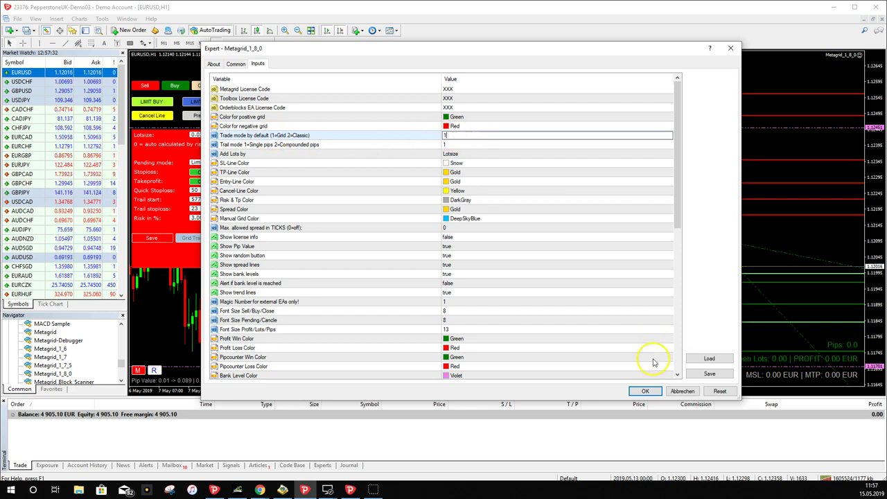
click(646, 391)
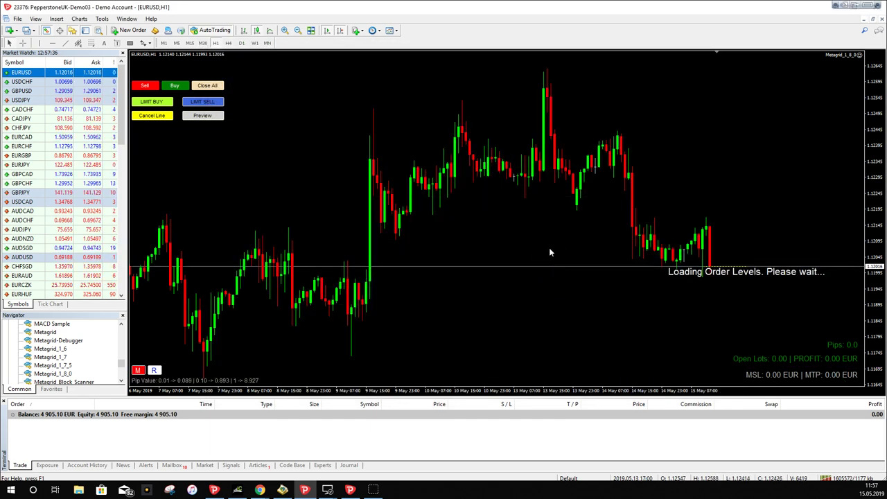
Step: Save the EURUSD chart setup as a template named "Metagrid in Grid mode"
click(412, 151)
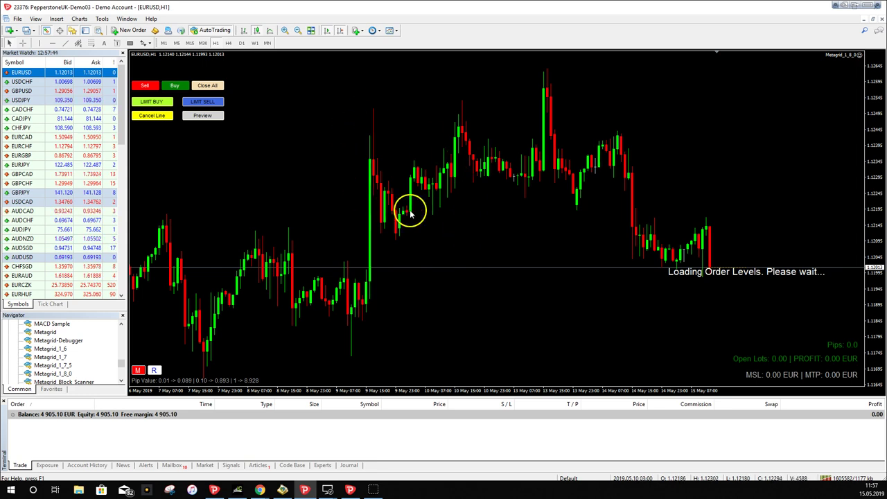
right_click(475, 226)
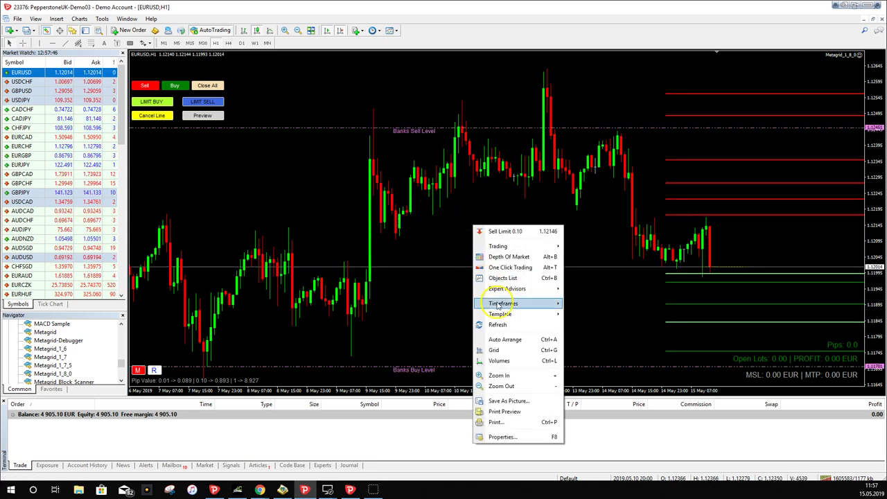
mouse_move(530, 315)
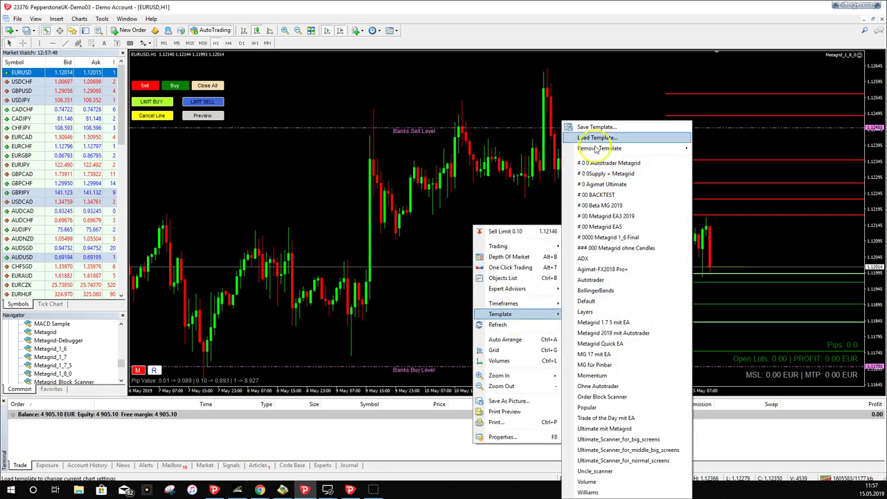
click(595, 127)
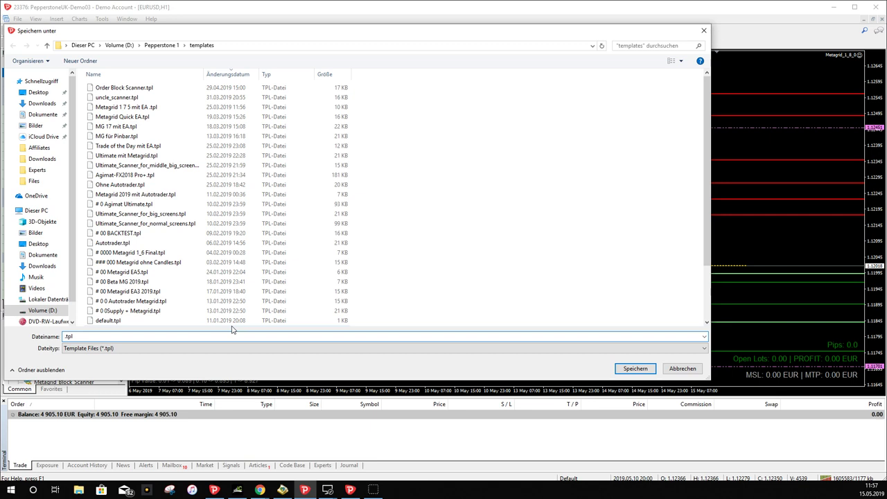
text(Metagrid in Grid mode)
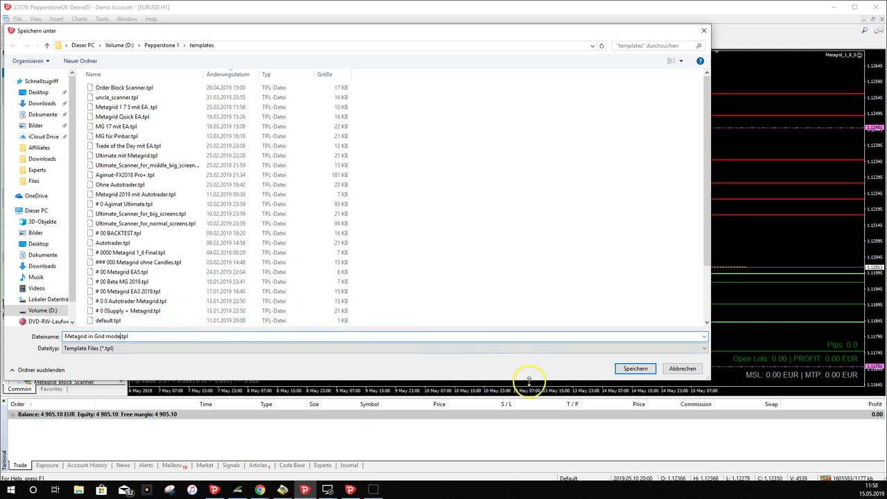
click(635, 368)
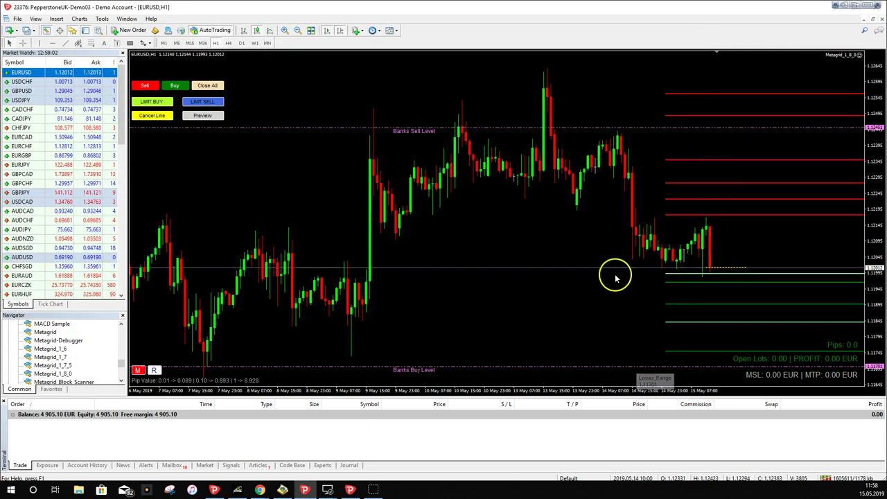
Step: Close the EURUSD chart and open a USDJPY chart in its place
click(881, 20)
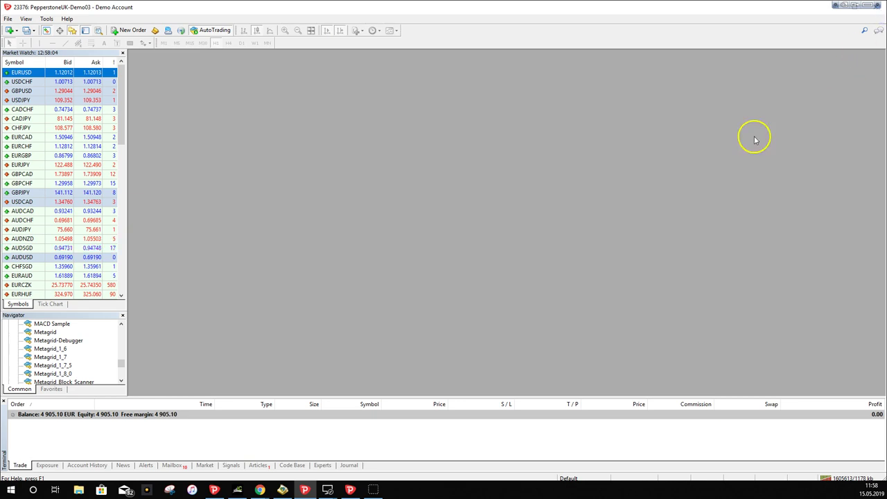
click(23, 102)
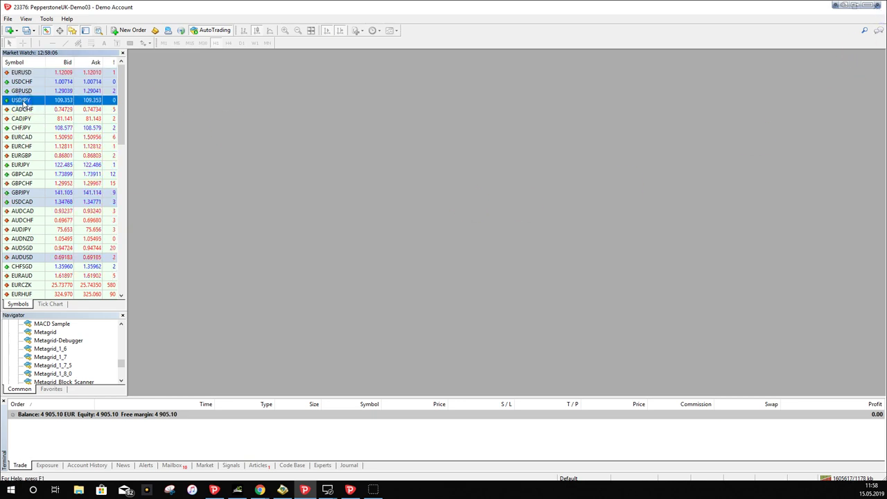
drag(22, 103, 343, 137)
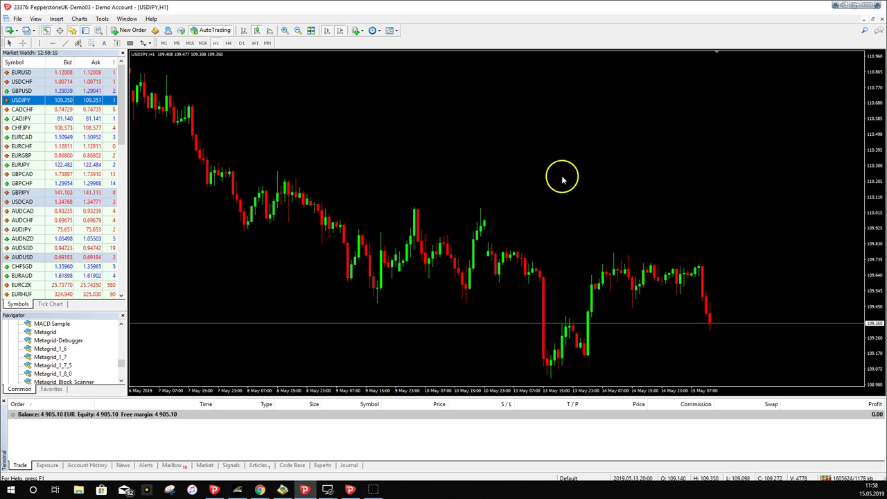
Step: Load the "Metagrid in Grid mode.tpl" template onto the USDJPY chart
right_click(422, 117)
mouse_move(445, 184)
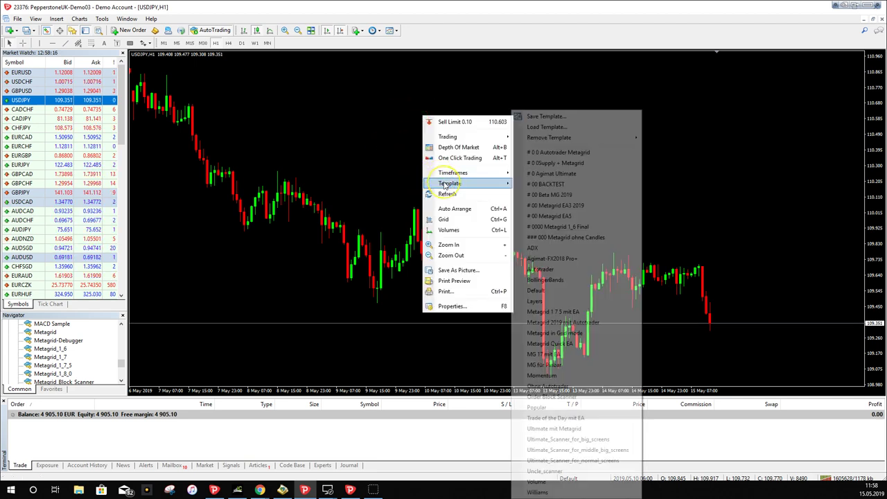
click(536, 127)
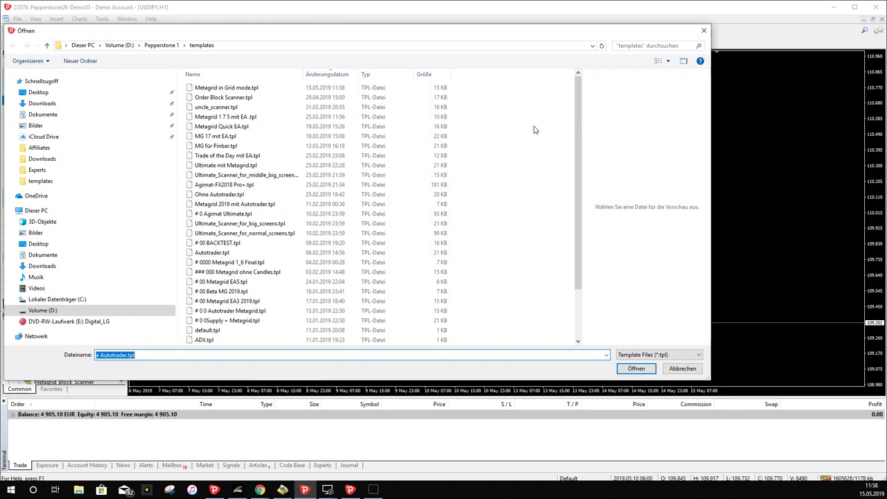
click(223, 88)
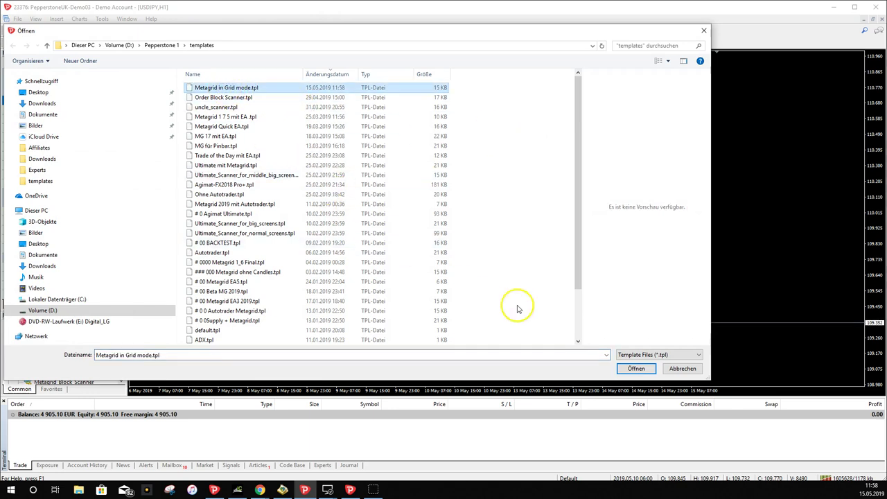
click(623, 370)
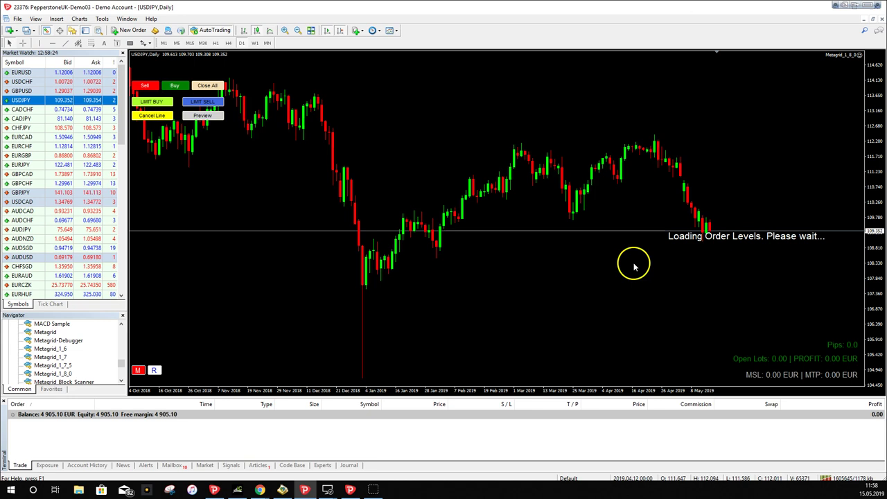
Step: Open Metagrid's on-chart settings for USDJPY, switch to Classic Trading and dismiss the alert
click(139, 370)
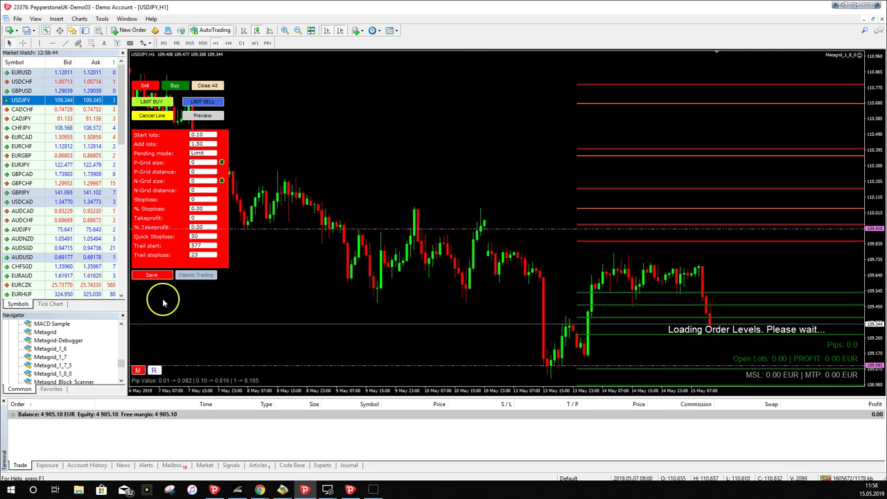
click(185, 275)
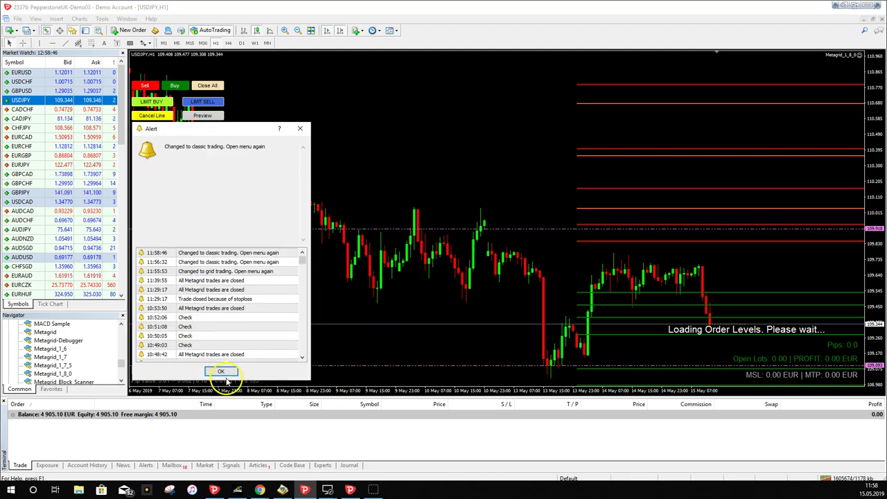
click(222, 372)
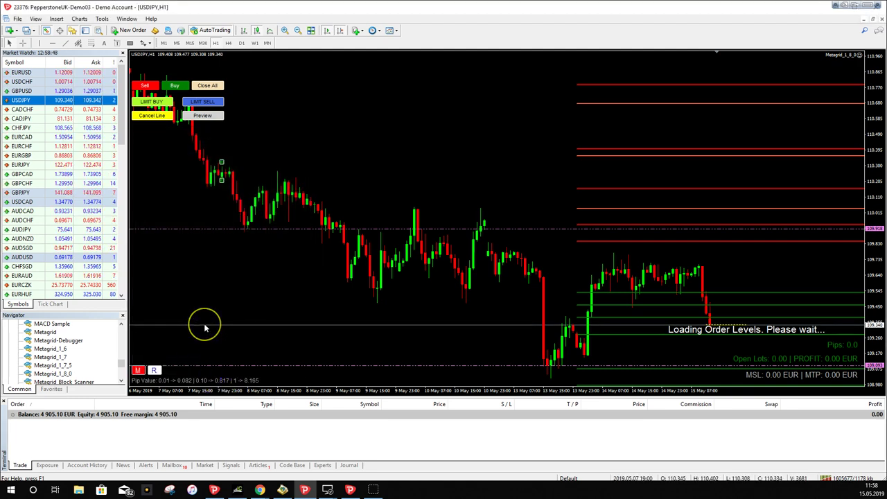
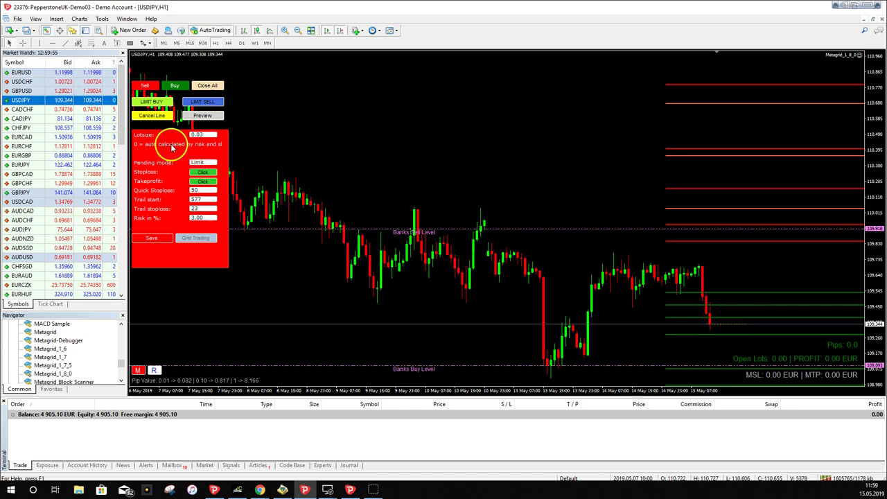
Step: Set Metagrid's lotsize to 0 for automatic calculation, save the settings and dismiss the alert
click(203, 134)
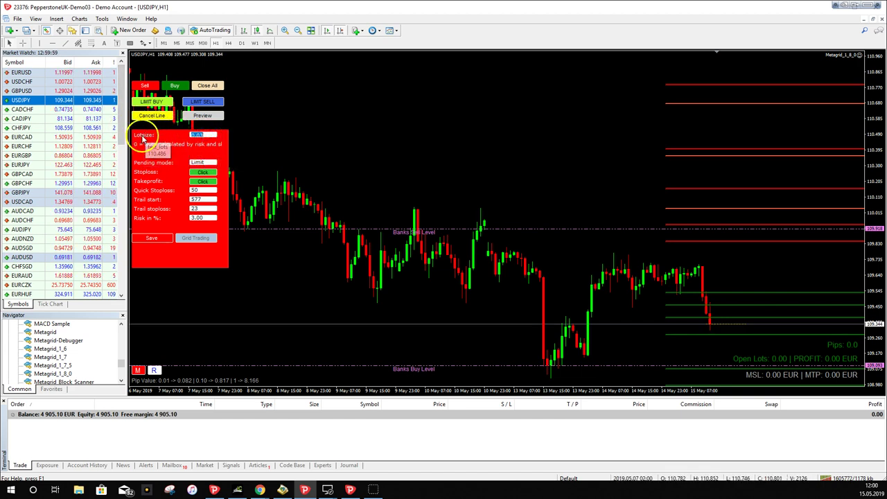
click(184, 144)
click(151, 238)
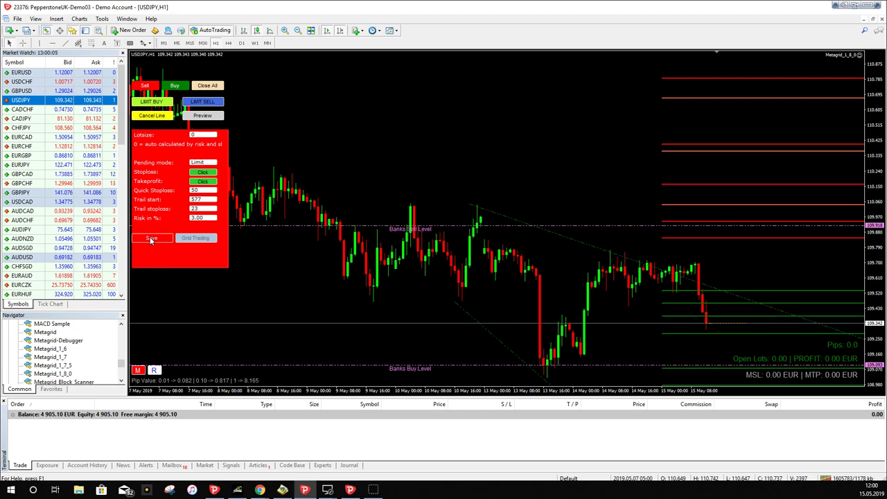
click(150, 238)
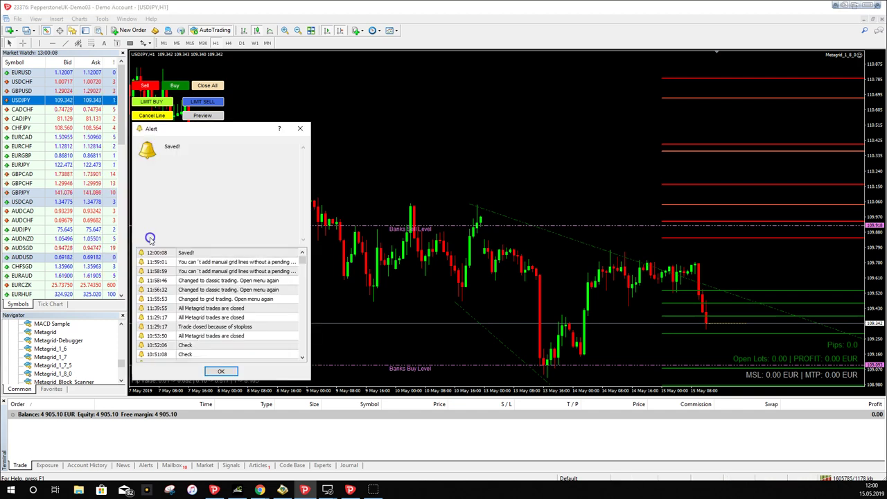
click(228, 375)
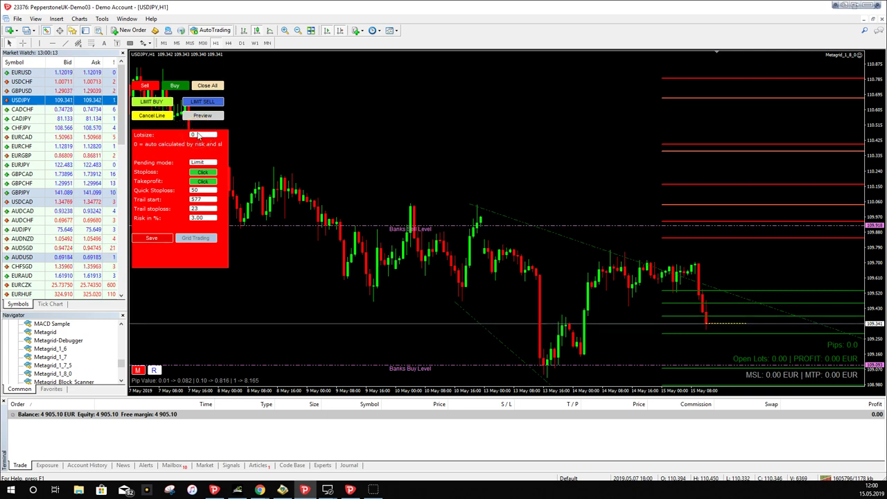
Step: Examine the automatic lotsize note, the Risk in % setting and the account balance on which the risk is based
mouse_move(197, 135)
mouse_down()
mouse_move(174, 143)
mouse_move(213, 146)
mouse_move(176, 144)
mouse_move(214, 156)
mouse_move(222, 144)
mouse_move(208, 144)
mouse_move(218, 146)
mouse_up()
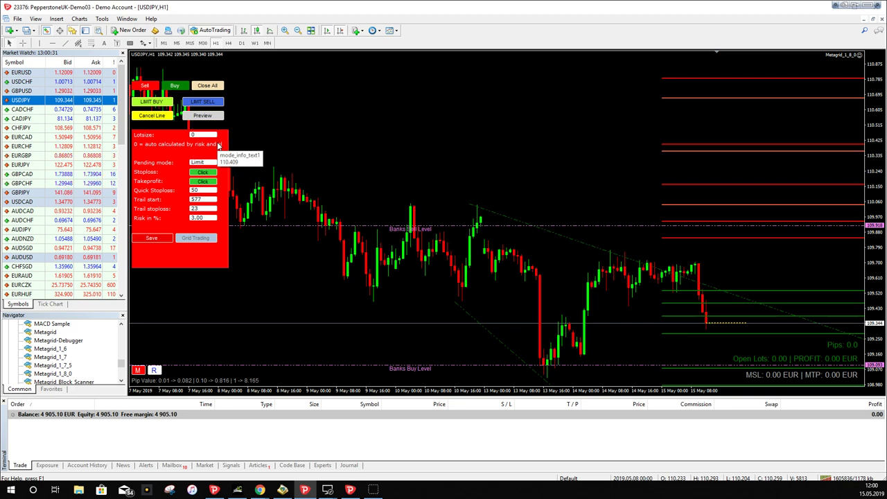
mouse_move(171, 174)
mouse_down()
mouse_move(191, 182)
mouse_move(190, 217)
mouse_move(174, 200)
mouse_move(150, 223)
mouse_move(199, 221)
mouse_up()
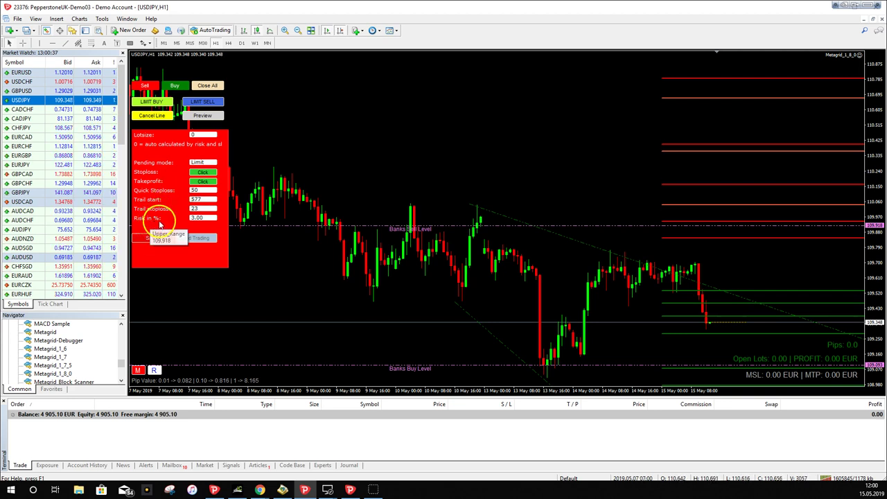
click(209, 217)
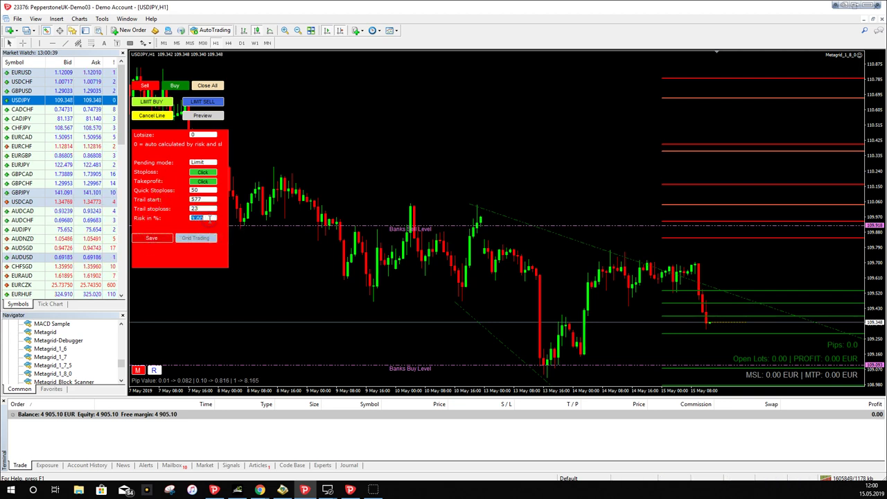
click(173, 222)
drag(172, 225, 206, 221)
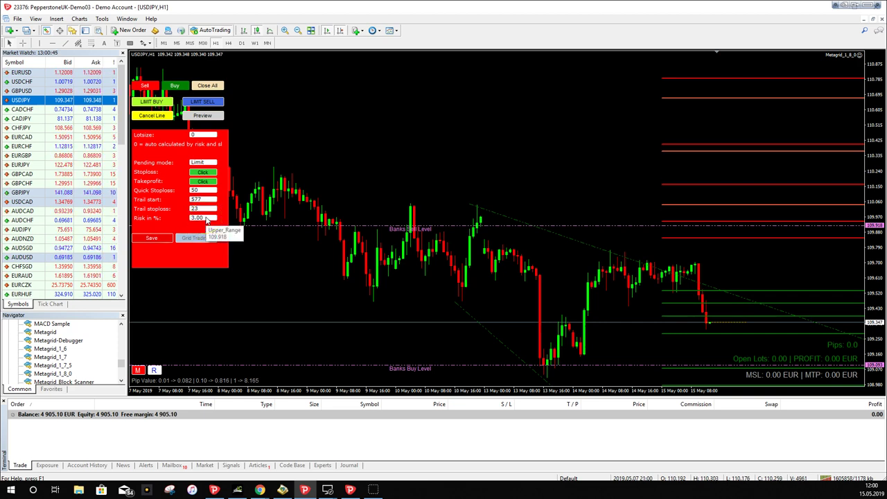
drag(205, 220, 203, 217)
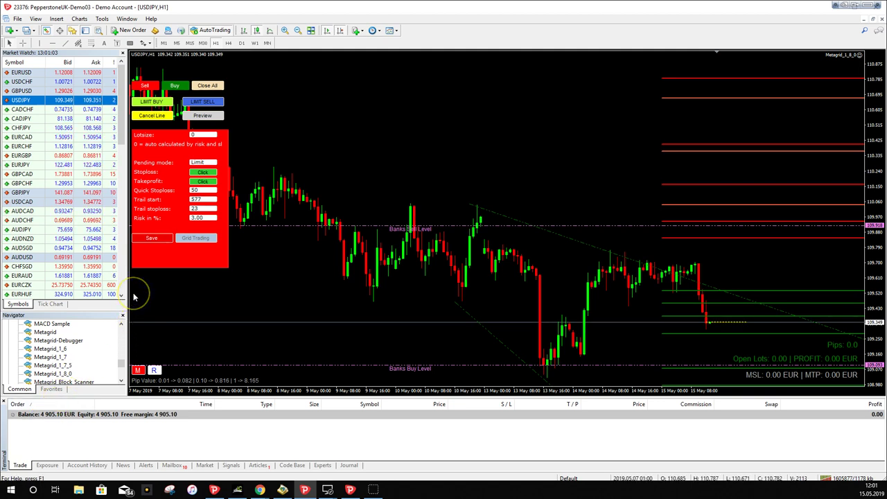
click(189, 236)
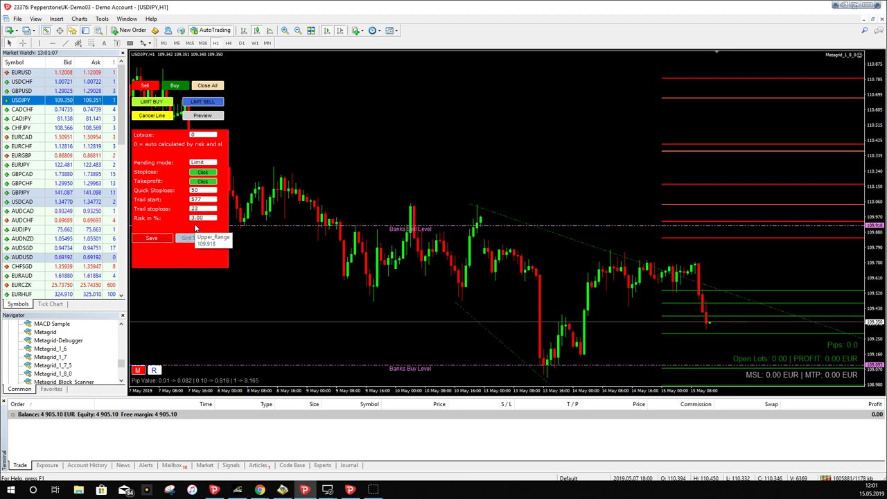
click(43, 420)
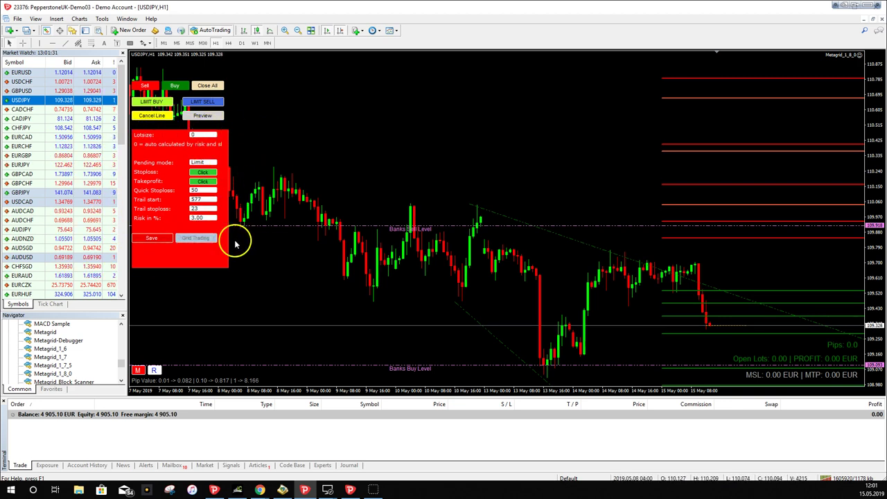
Step: Compare the Risk in % setting with the account balance to review how much capital a single trade may risk
click(196, 218)
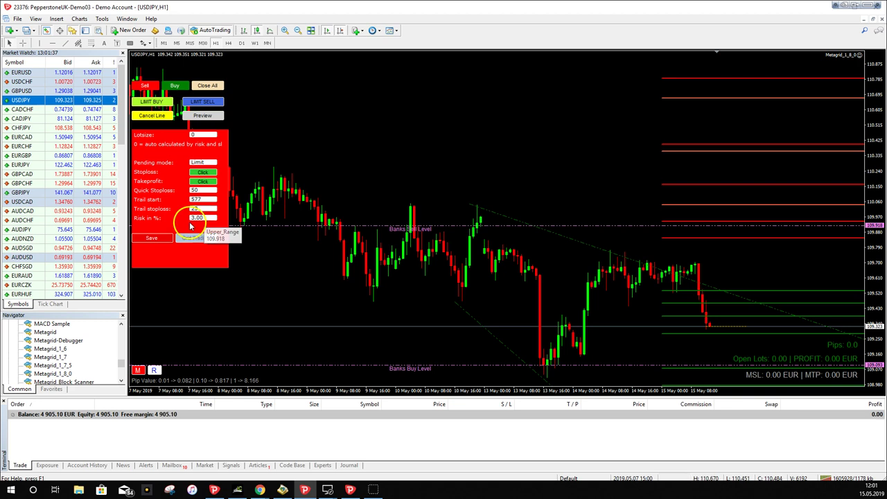
click(59, 430)
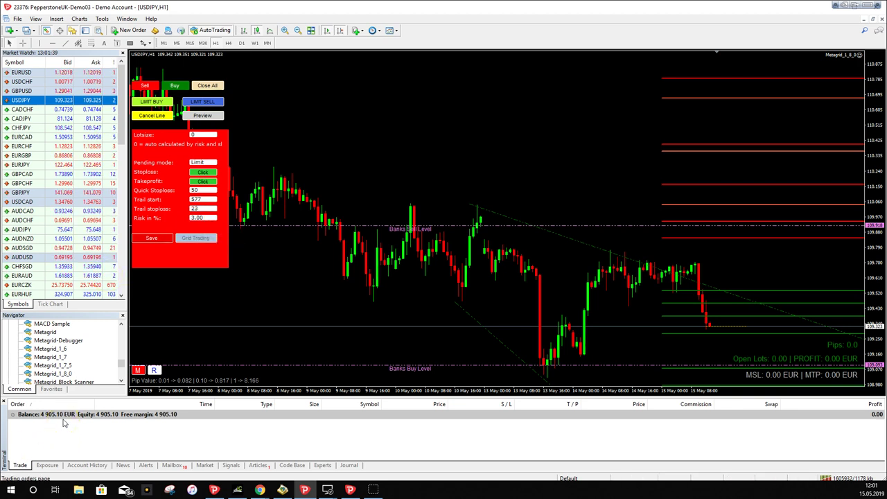
click(97, 352)
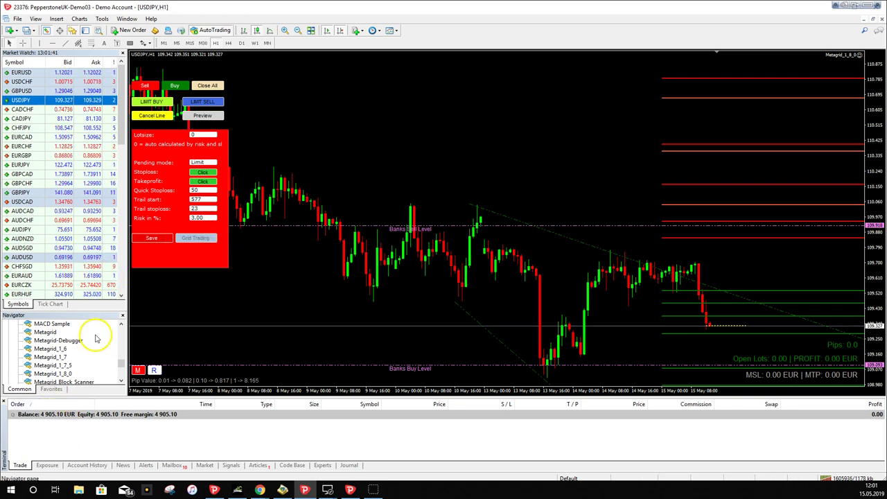
click(185, 227)
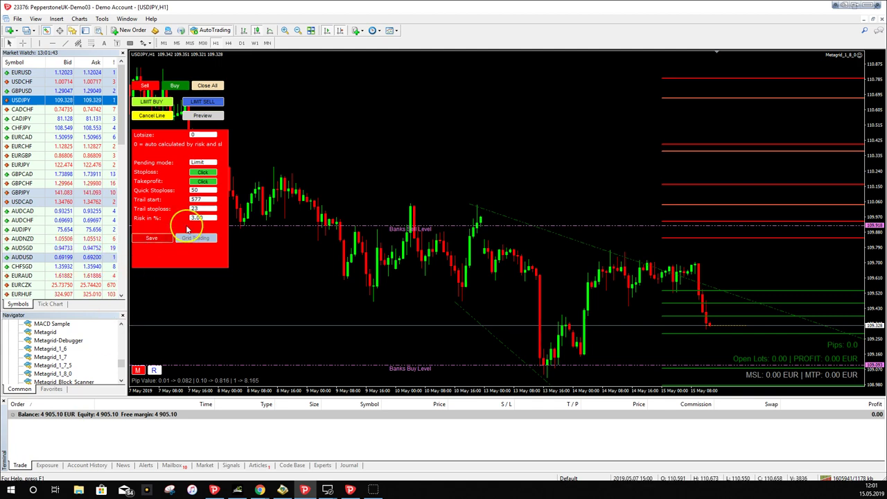
click(196, 223)
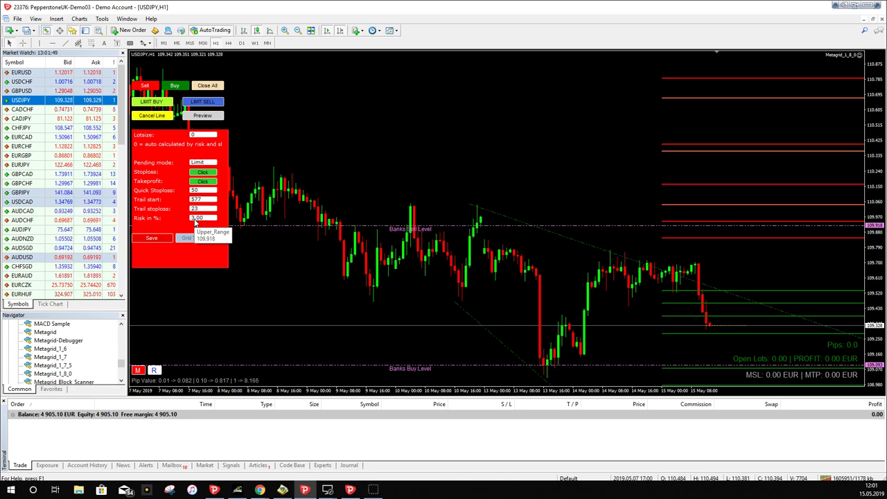
click(179, 341)
click(198, 220)
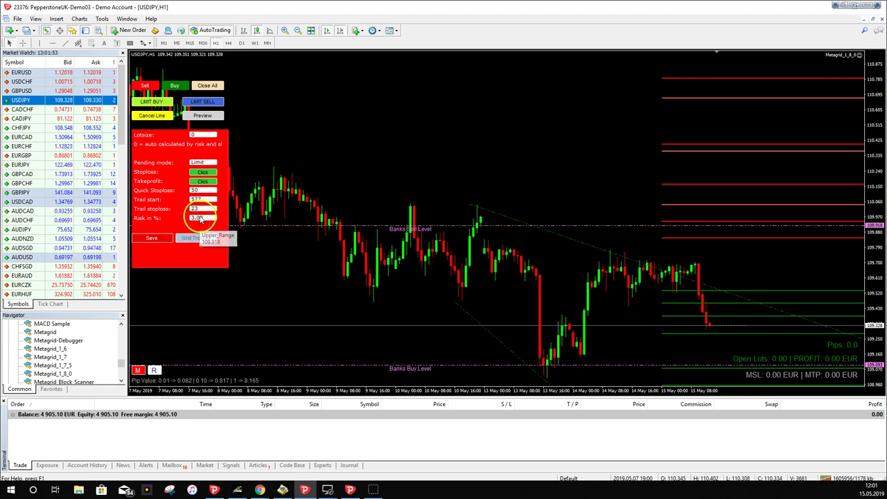
click(189, 236)
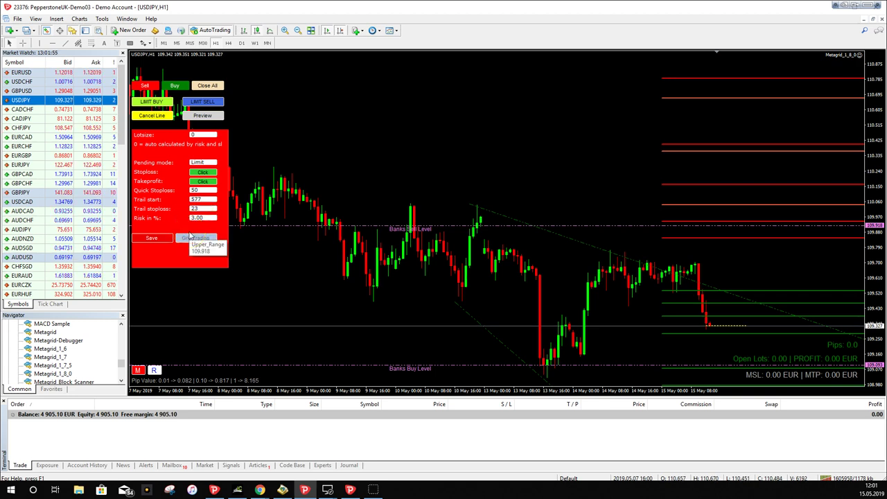
click(175, 221)
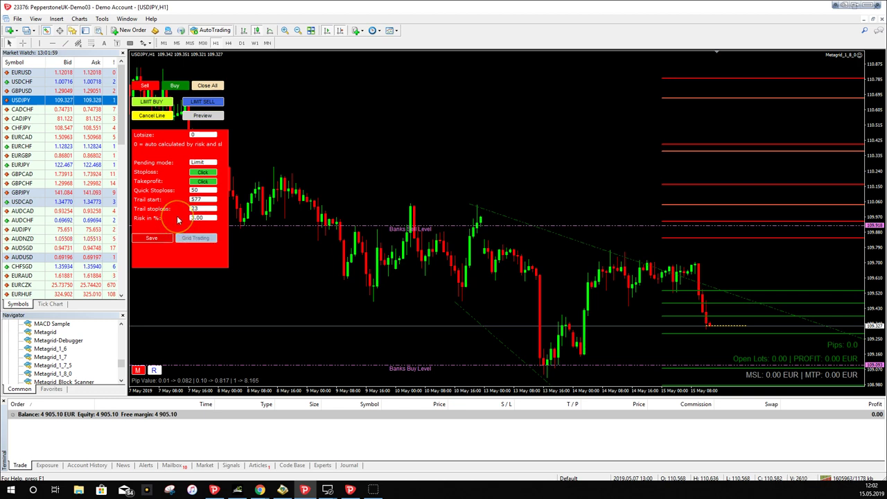
click(201, 229)
click(197, 223)
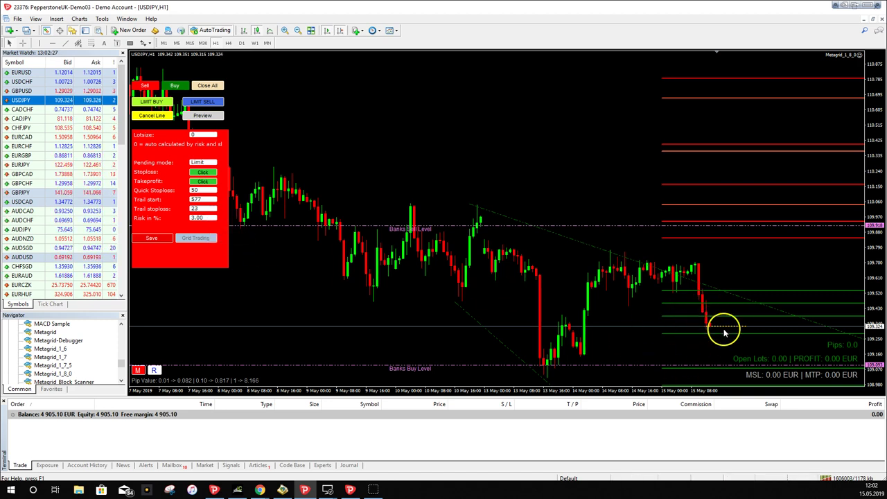
Step: Add a stop loss line to the USDJPY chart, move it to about 109.794 and check its calculated lotsize against the account balance
mouse_move(458, 286)
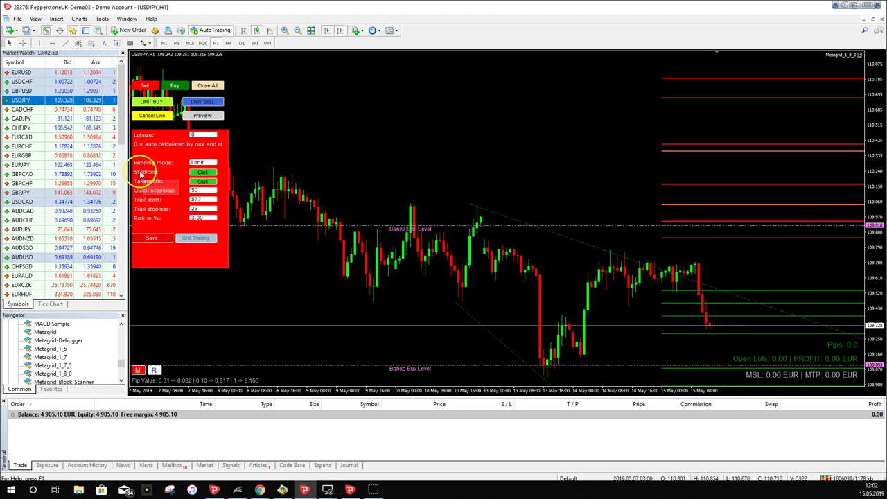
click(199, 172)
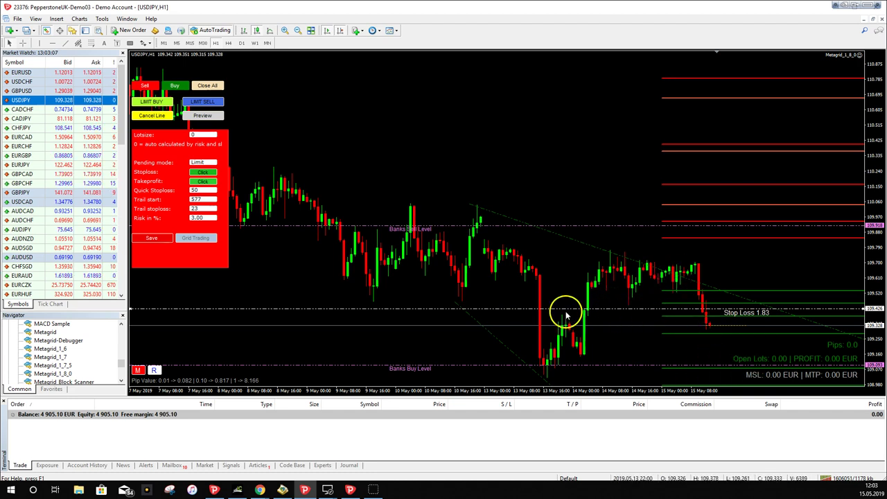
drag(567, 309, 584, 249)
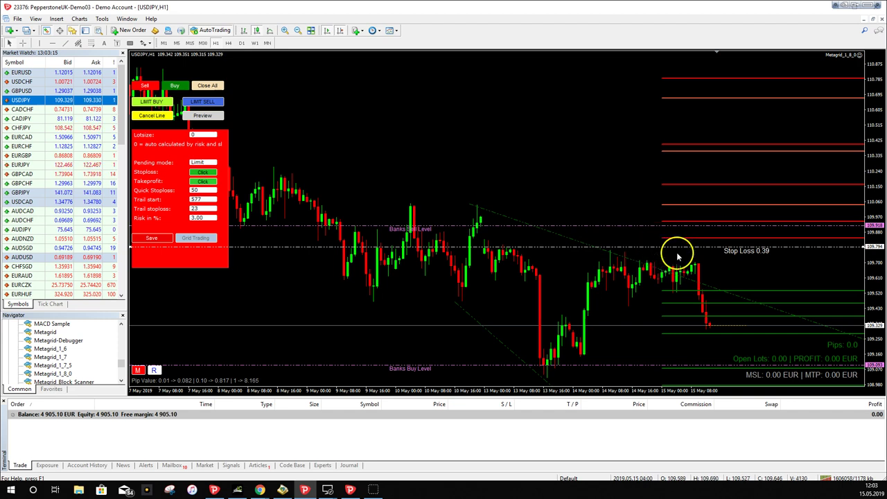
click(766, 256)
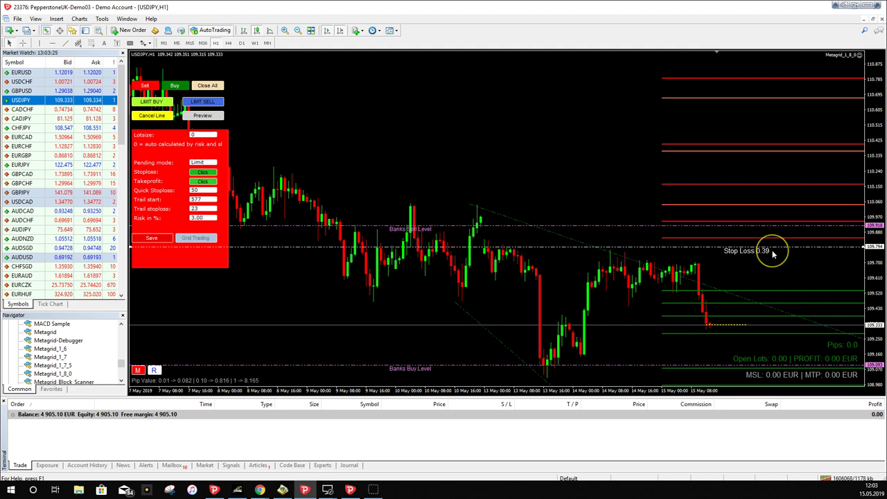
click(765, 250)
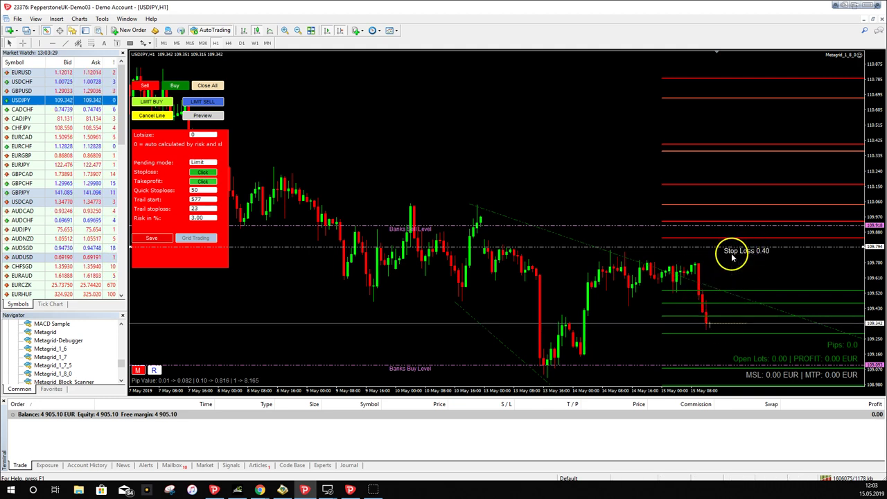
click(251, 313)
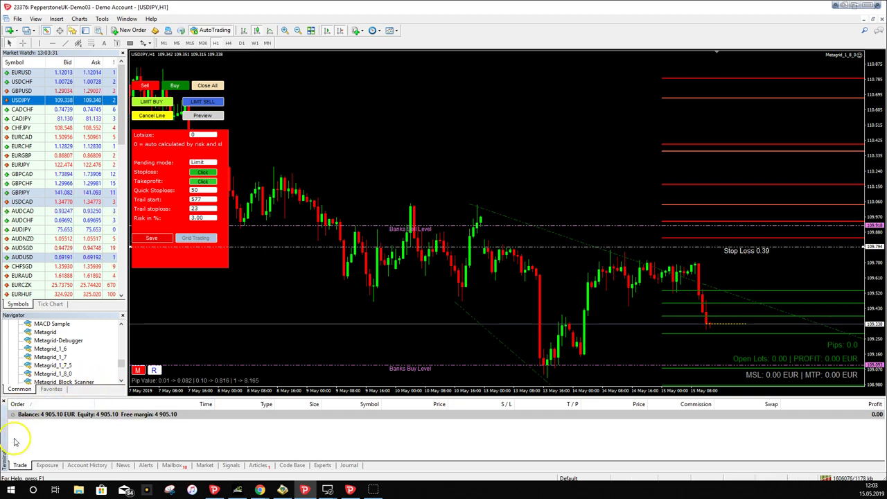
click(65, 426)
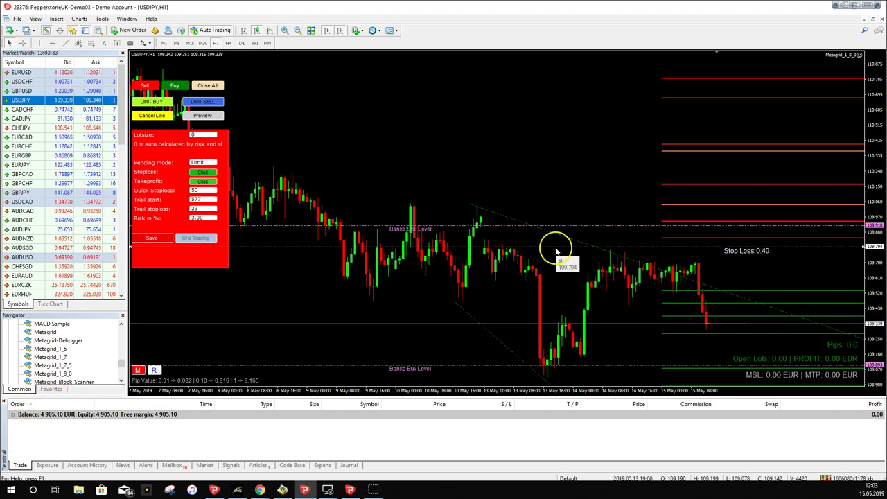
Step: Move the stop loss line to about 110.274, 109.832 and 109.057 to compare the automatically calculated lotsizes
drag(555, 251, 755, 177)
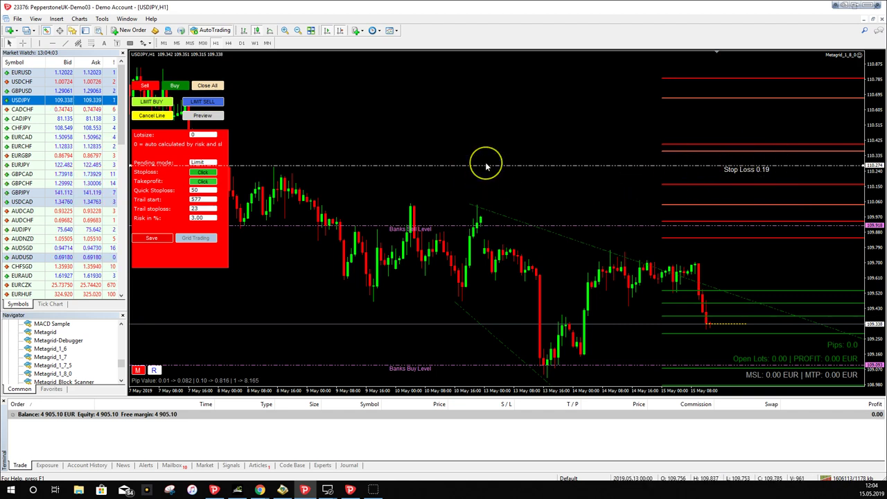
drag(485, 167, 489, 240)
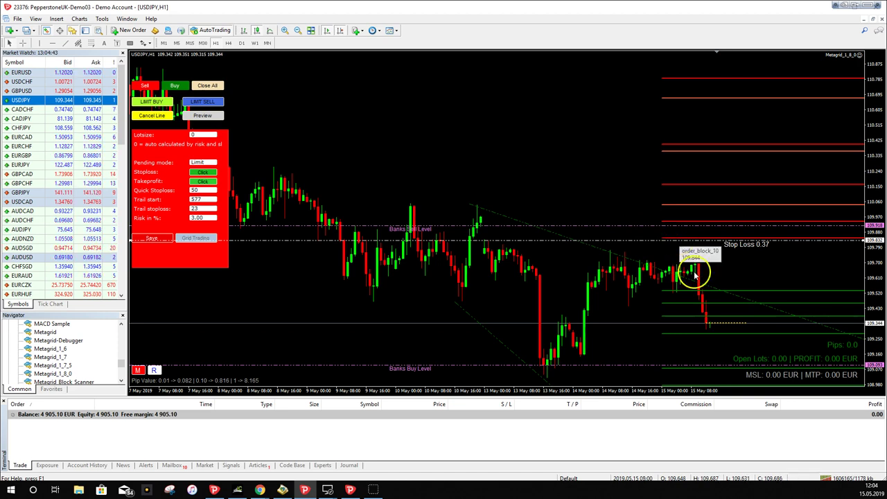
drag(669, 244, 625, 372)
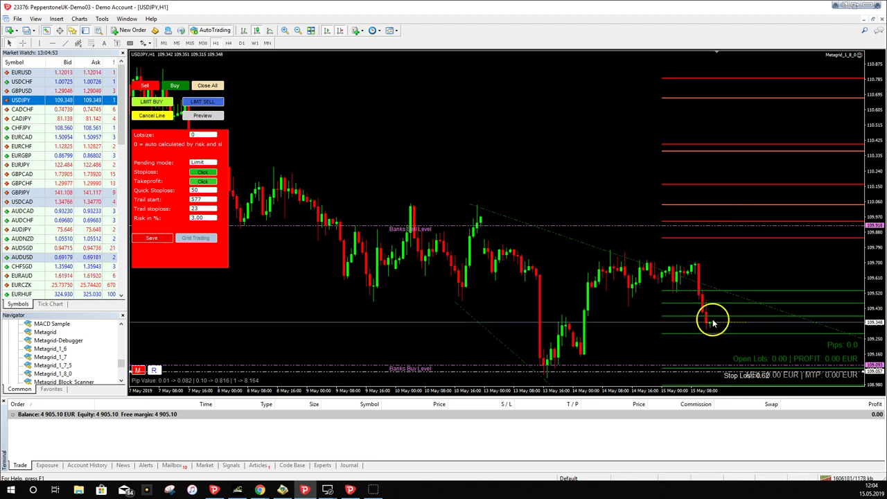
Step: Place the stop loss line above the price at about 109.813 and open a USDJPY market sell trade
drag(649, 377, 674, 244)
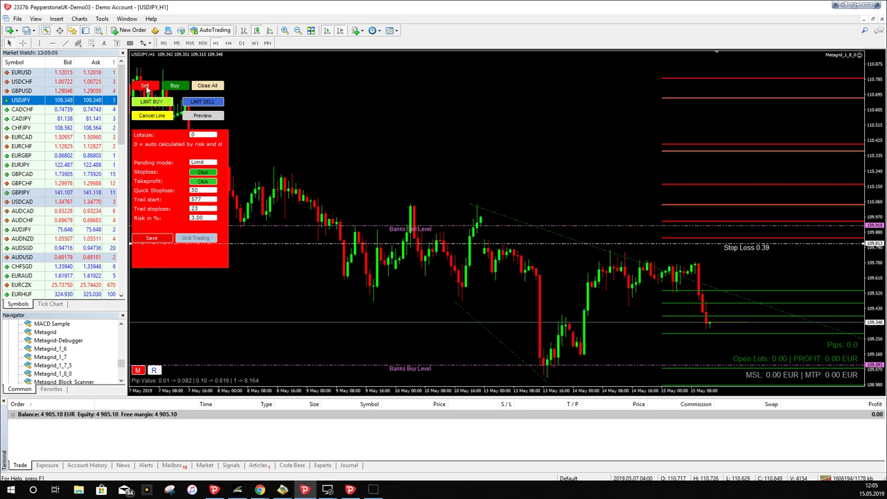
click(146, 87)
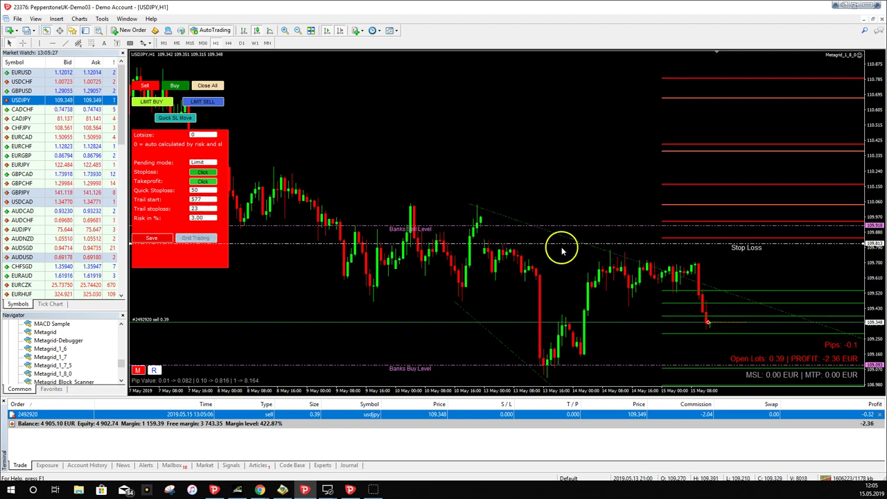
Step: Move the open trade's stop loss line up to about 110.459, check the order size, and return the line to about 109.821
click(605, 248)
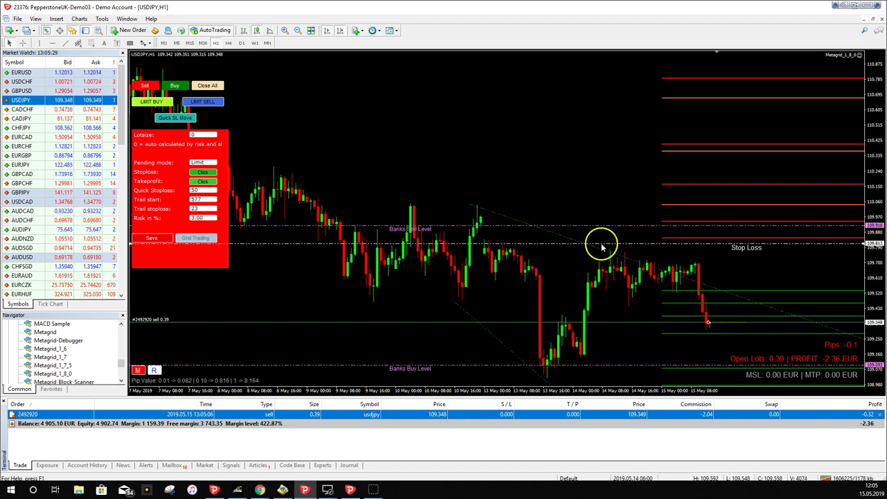
drag(609, 249, 625, 184)
drag(619, 237, 624, 174)
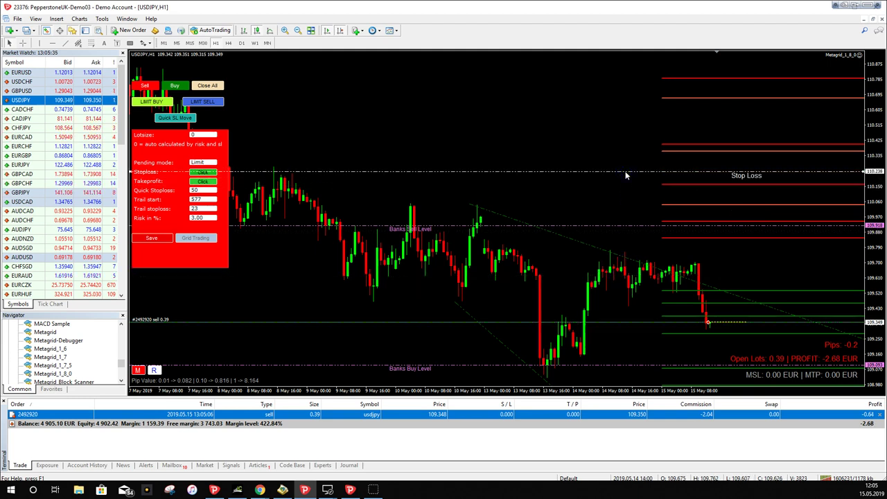
drag(624, 175, 627, 137)
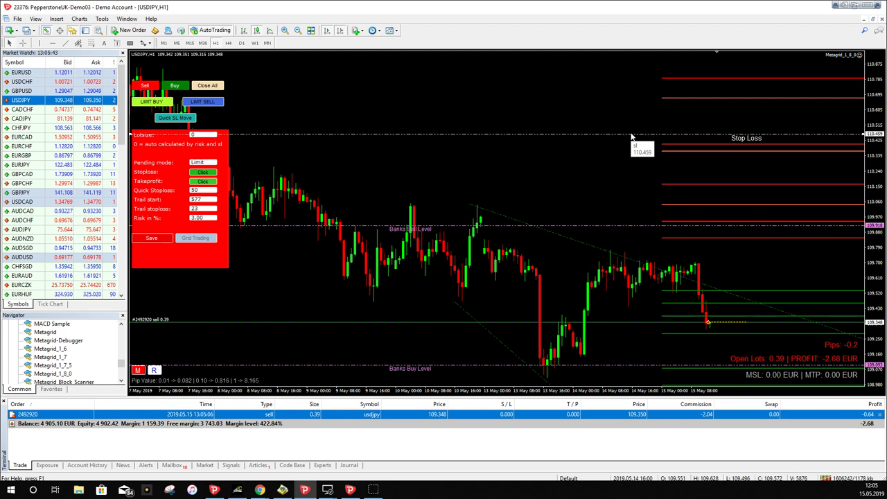
mouse_move(573, 132)
mouse_down()
mouse_move(501, 148)
mouse_move(491, 162)
mouse_move(488, 149)
mouse_move(390, 212)
mouse_move(317, 420)
mouse_move(270, 428)
mouse_move(310, 415)
mouse_up()
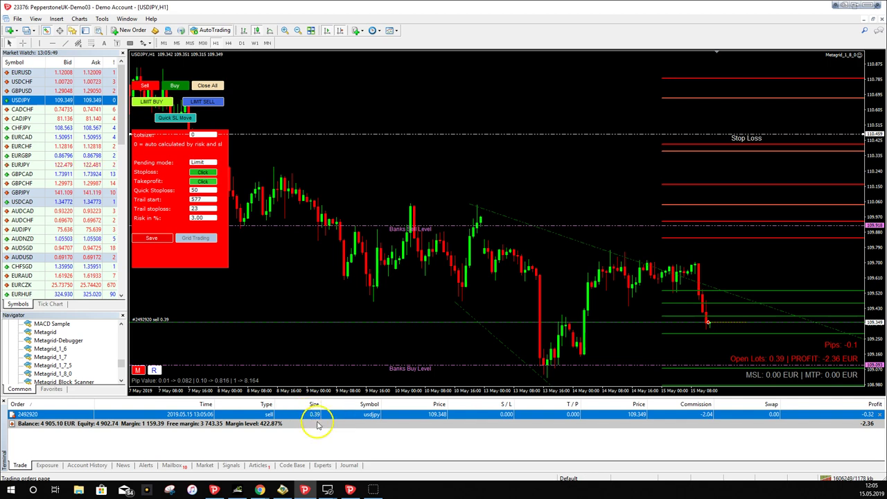
click(318, 407)
drag(432, 132, 660, 245)
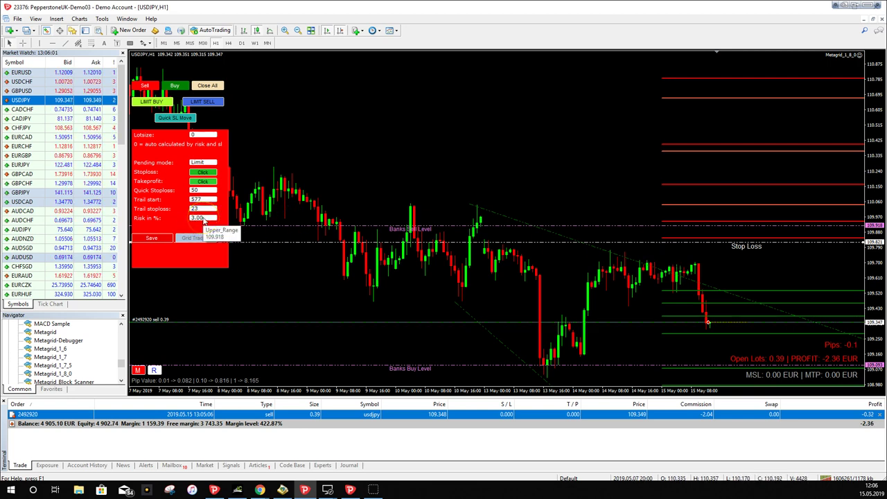
Step: Add a takeprofit line for the sell trade and position it below the price at about 109.185
click(200, 182)
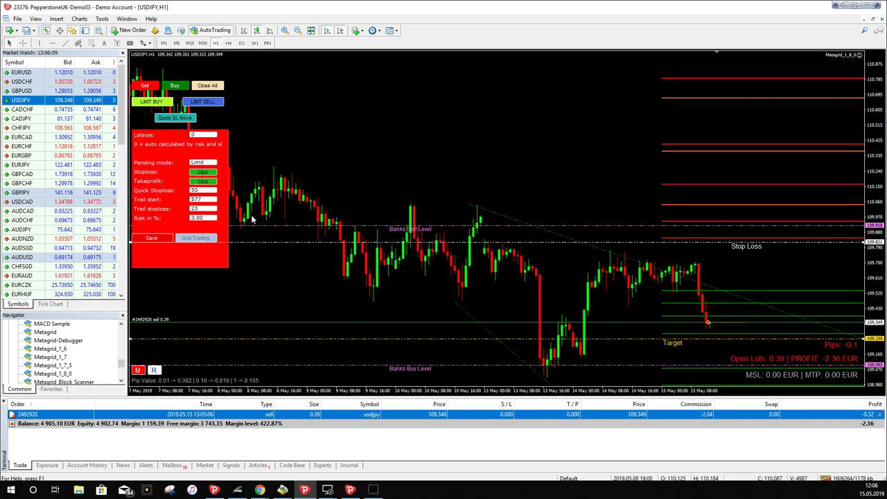
drag(480, 338, 641, 354)
click(591, 346)
drag(575, 354, 580, 356)
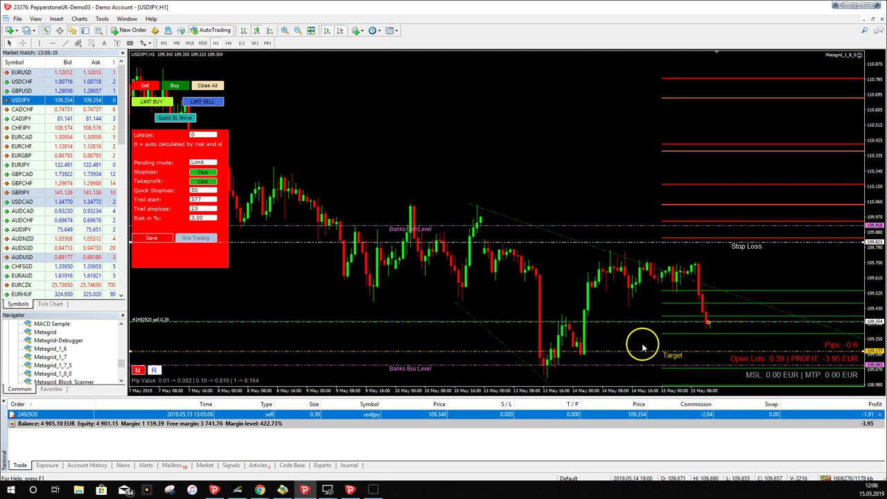
drag(642, 348, 642, 353)
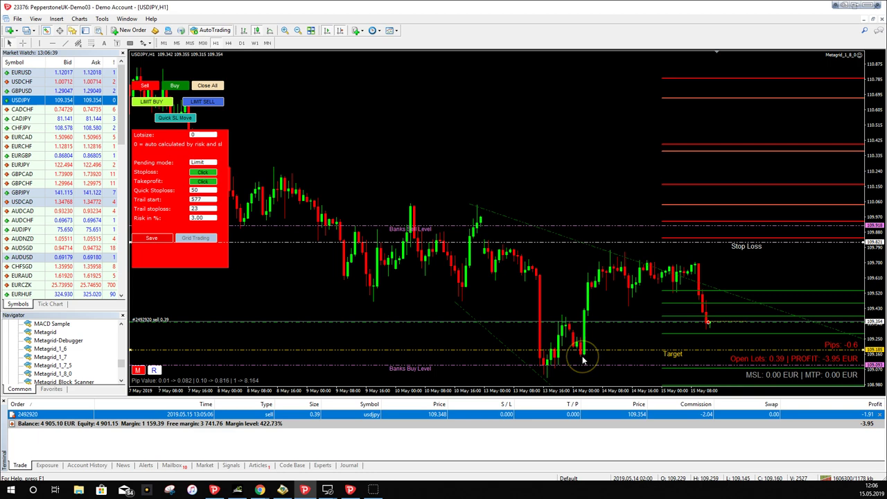
mouse_move(701, 335)
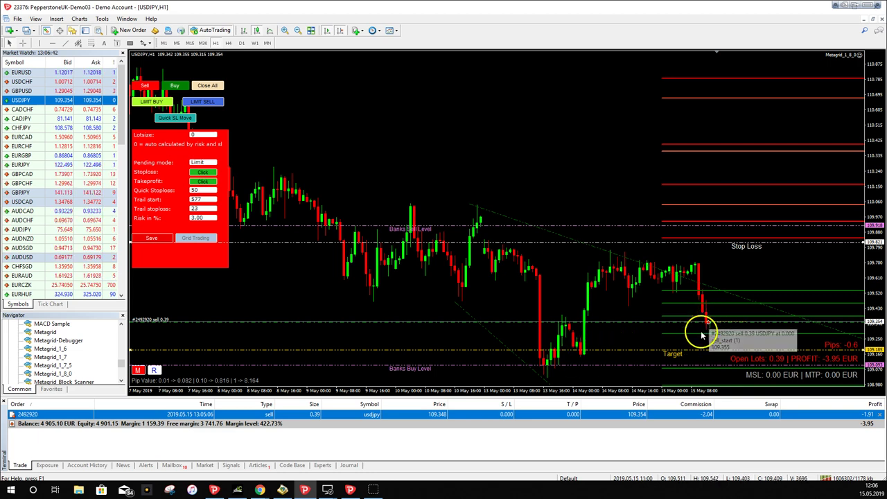
click(711, 246)
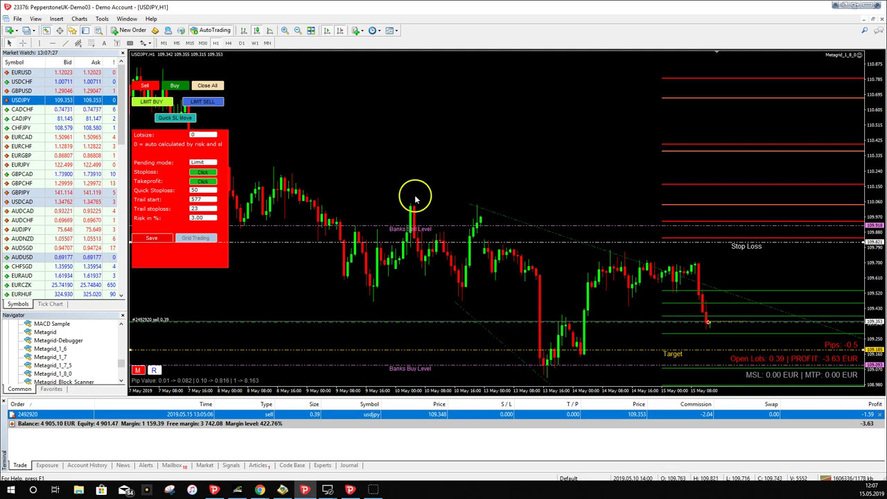
Step: Close all Metagrid trades on USDJPY and dismiss the alert
click(209, 86)
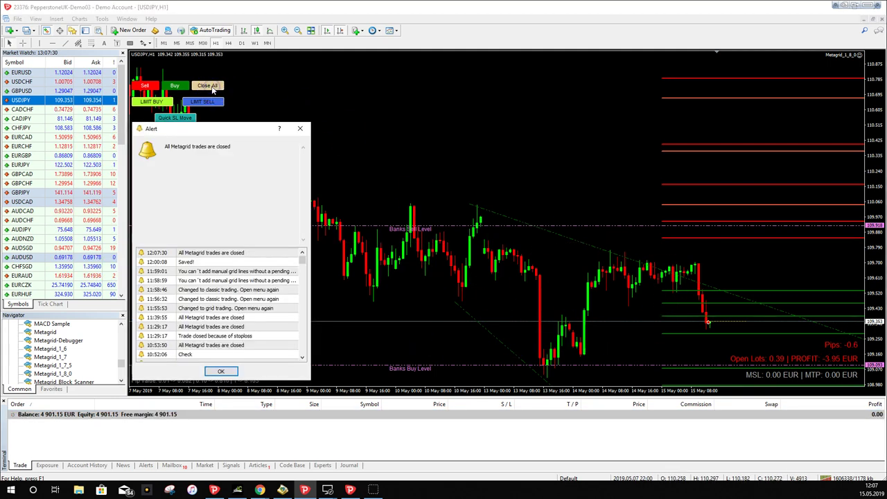
click(216, 373)
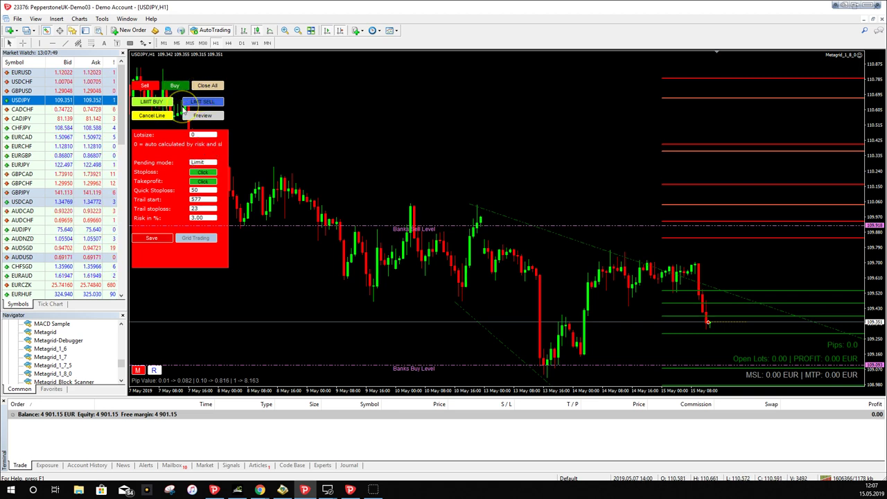
Step: Try to open a market buy trade without a stop loss line and widen the alert to read its full message
click(175, 86)
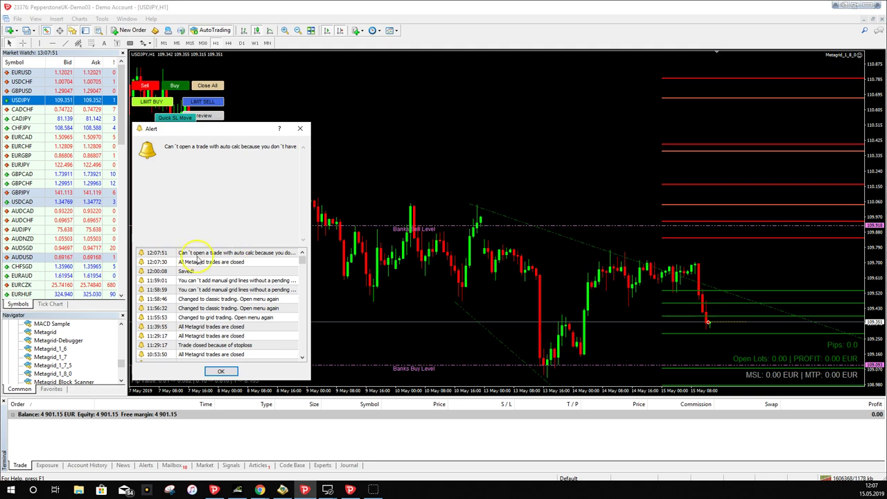
drag(310, 272, 437, 282)
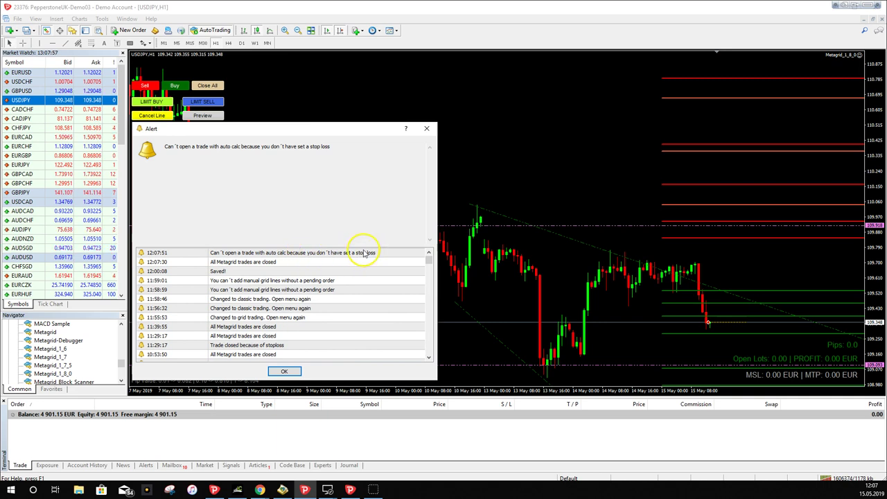
Step: Dismiss the alert, add a stop loss line for a buy trade, and position it below the price at about 109.221
click(426, 128)
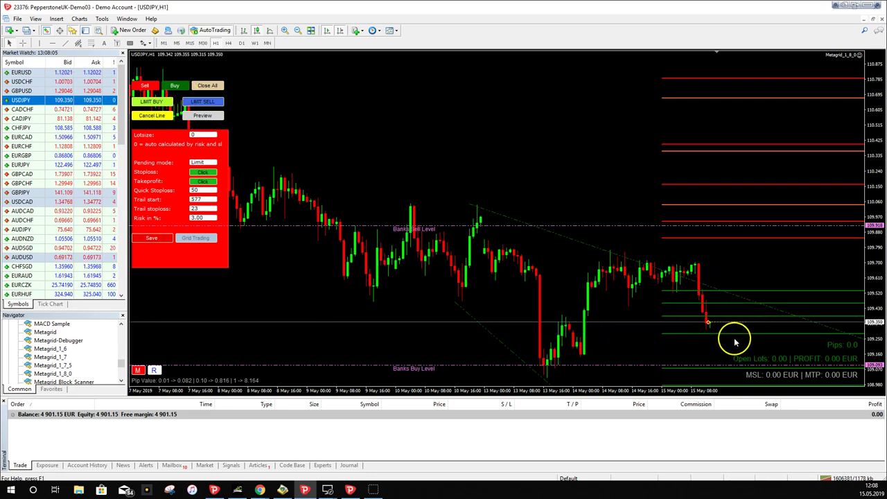
click(199, 174)
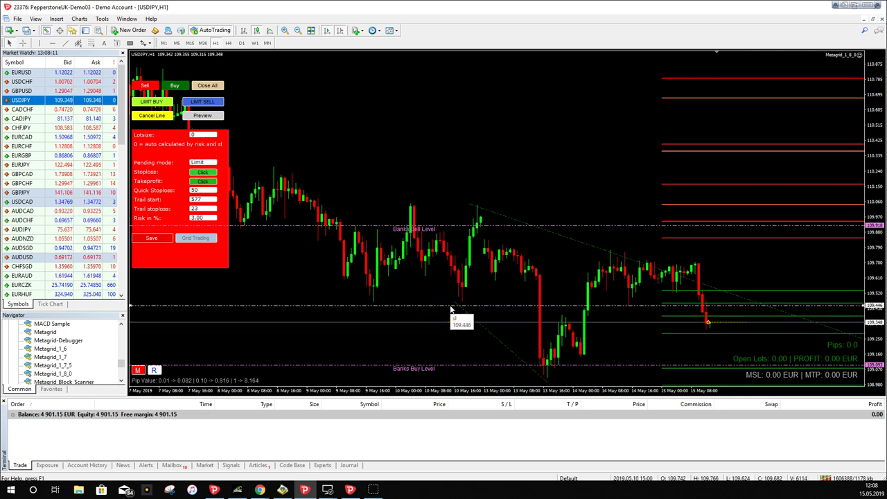
click(444, 382)
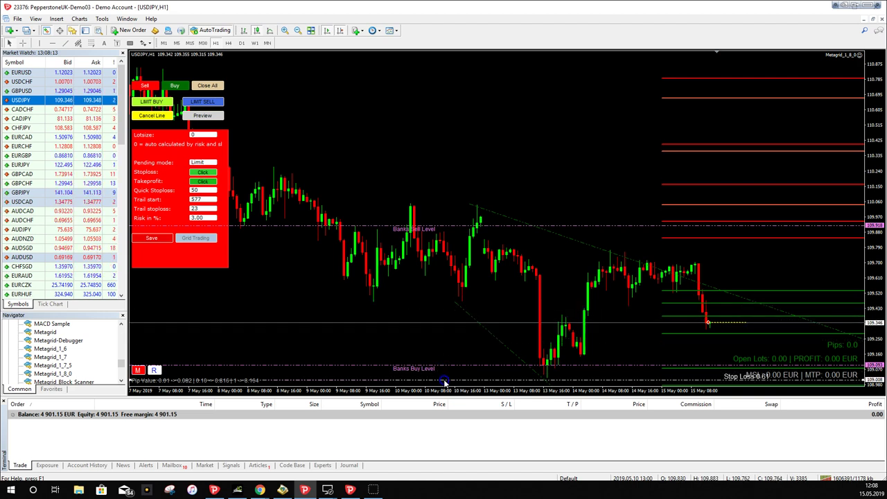
click(742, 340)
click(617, 381)
drag(632, 343, 632, 347)
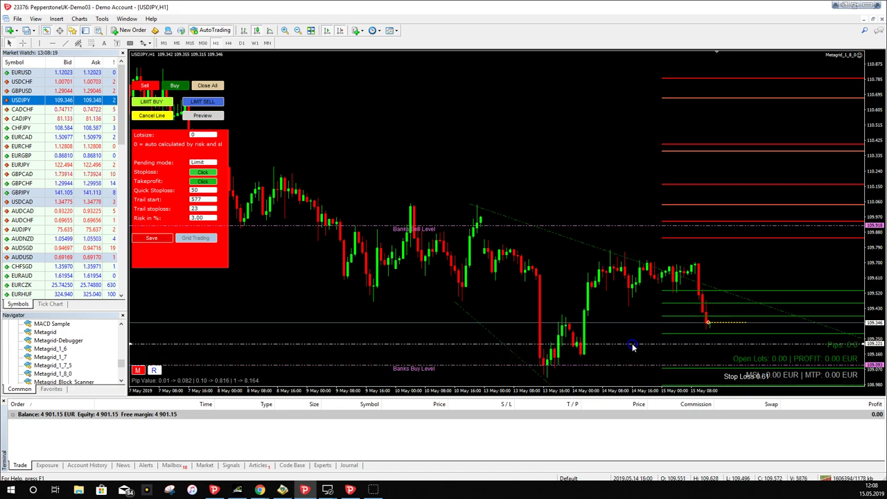
click(677, 351)
click(649, 341)
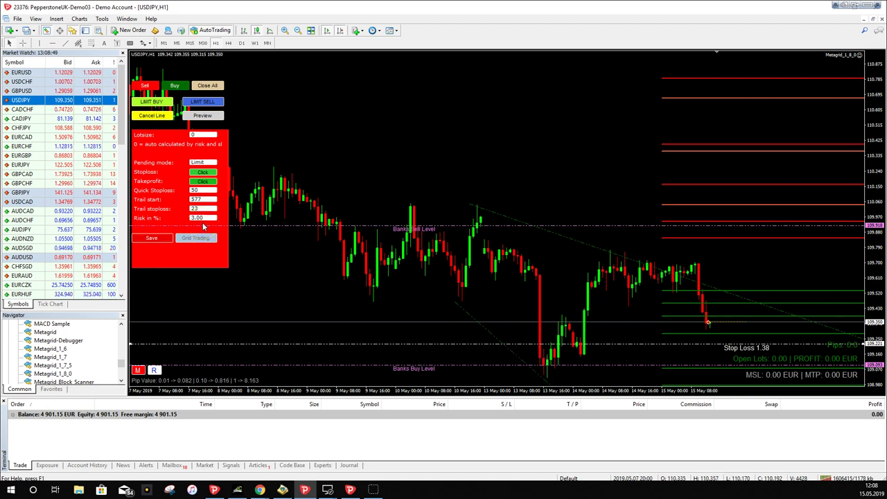
Step: Lower the stop loss line to about 108.986 and open a market buy trade with the automatically calculated lotsize
drag(338, 344, 388, 350)
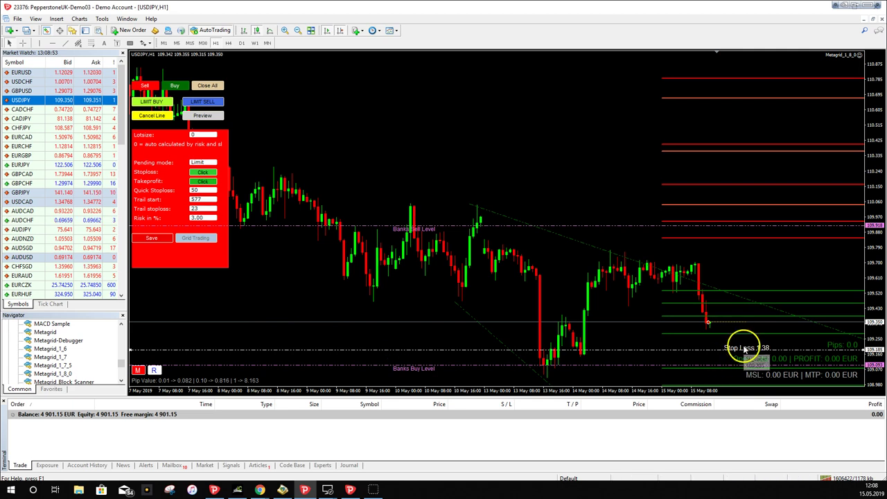
drag(620, 350, 613, 365)
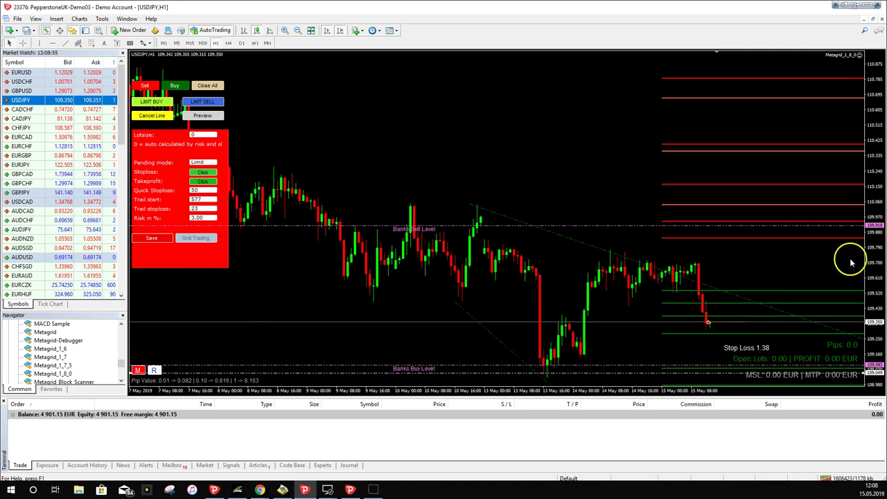
drag(654, 326, 630, 340)
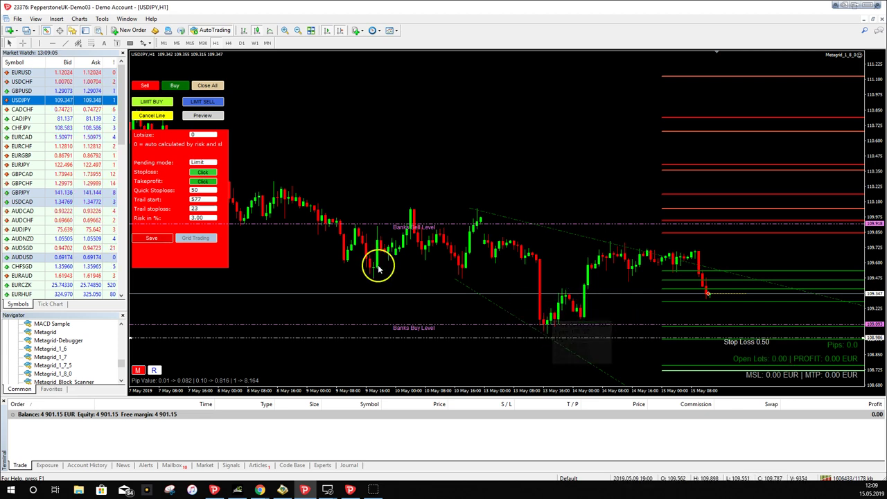
click(175, 86)
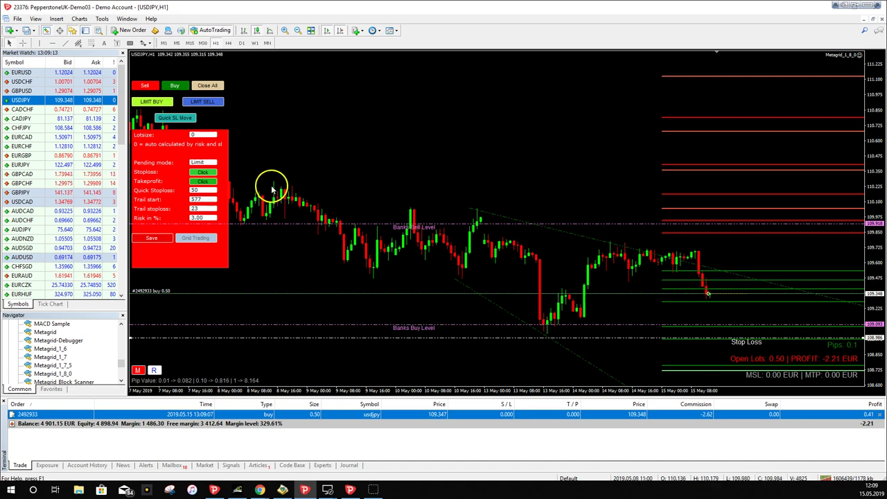
Step: Add a takeprofit line for the open buy trade and position it above the price at about 109.771
click(202, 181)
drag(455, 277, 515, 244)
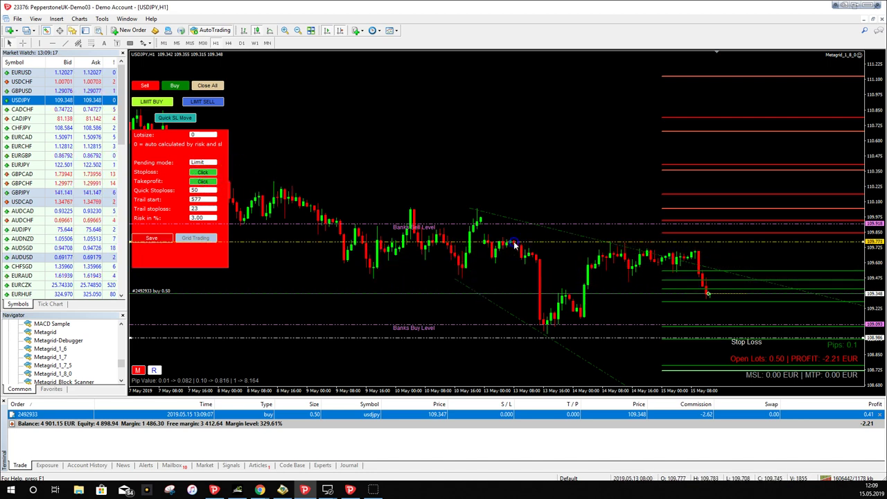
mouse_move(696, 245)
mouse_down()
mouse_move(739, 235)
mouse_move(767, 83)
mouse_move(744, 214)
mouse_move(719, 236)
mouse_move(725, 72)
mouse_move(690, 121)
mouse_move(722, 216)
mouse_move(690, 221)
mouse_move(758, 231)
mouse_up()
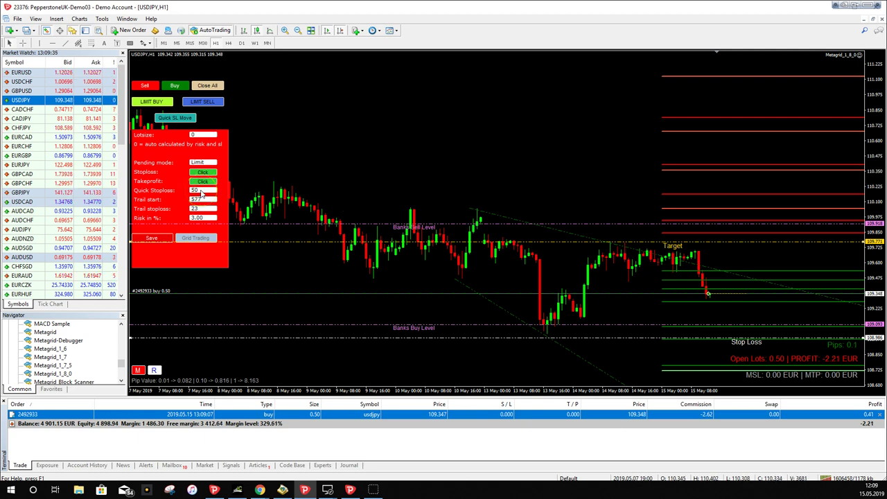
click(201, 191)
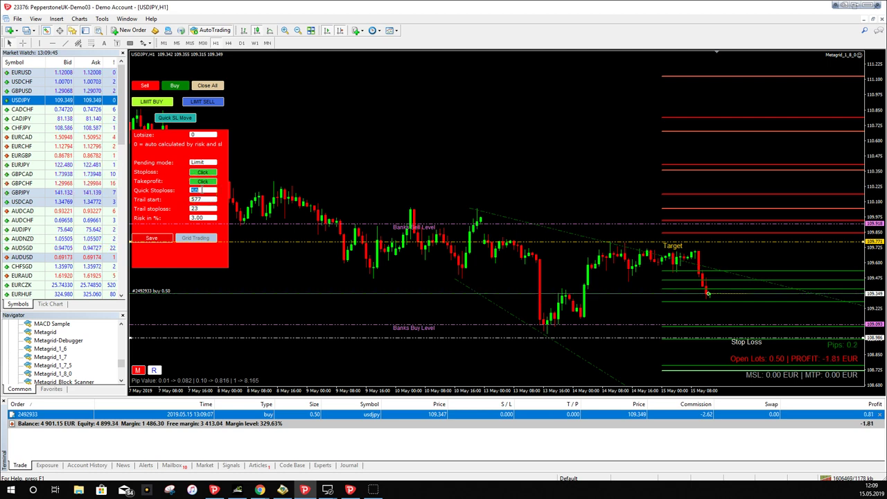
click(200, 200)
click(203, 209)
click(204, 190)
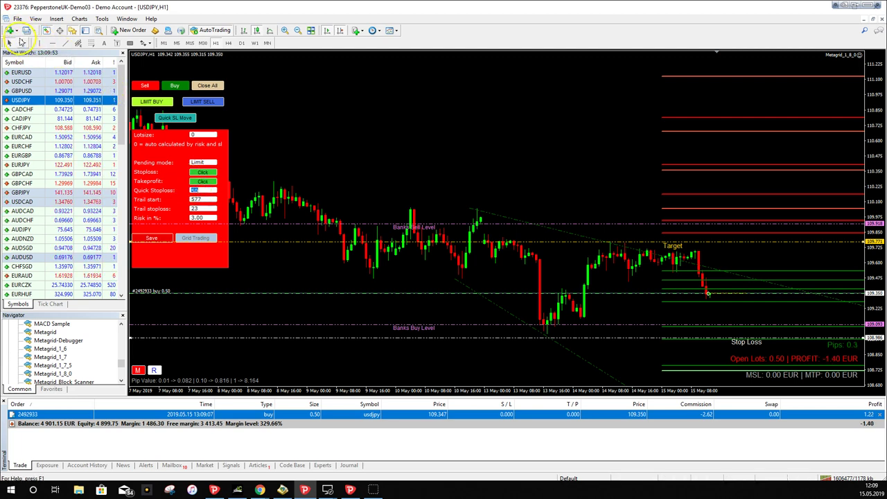
Step: Measure the height of the large bearish candle of 13 May in points with the crosshair
click(22, 43)
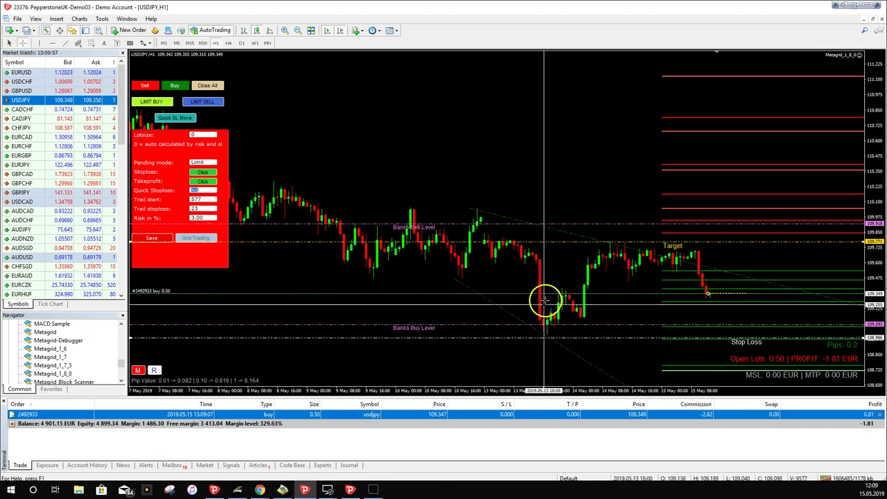
drag(541, 321, 544, 260)
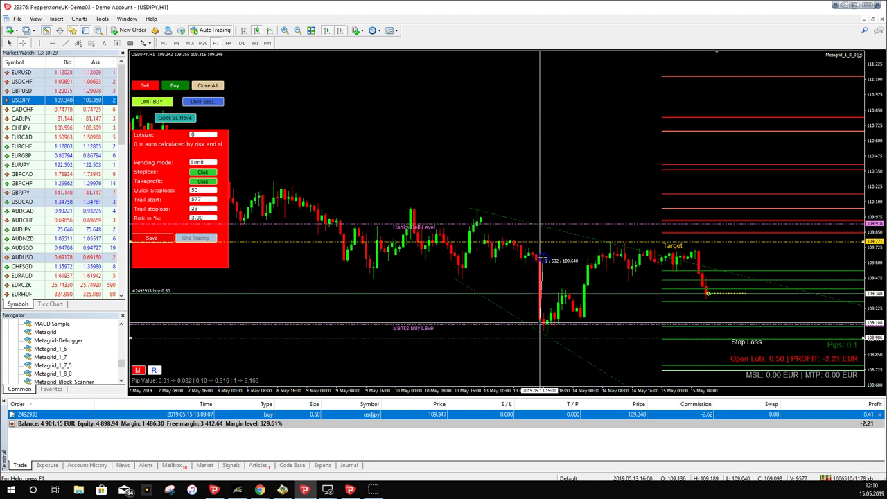
click(544, 258)
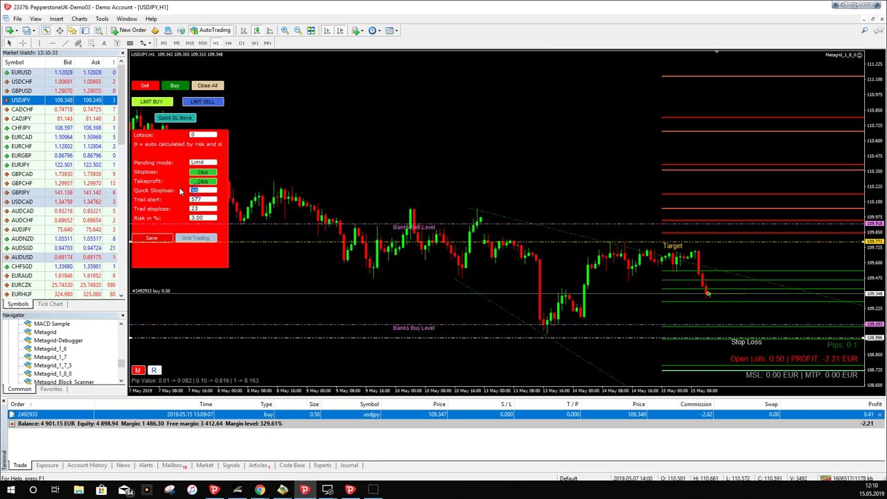
Step: Measure a short vertical distance of about 50 points with the crosshair to illustrate the Quick Stoploss value
double_click(197, 191)
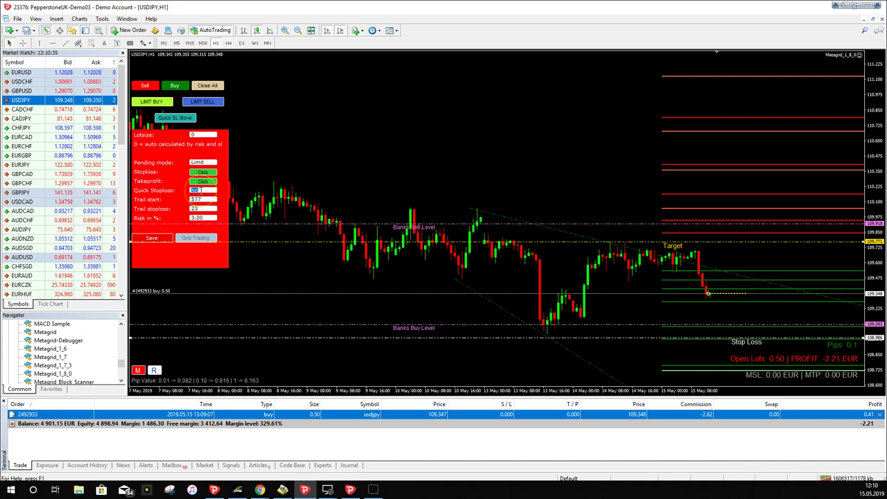
click(202, 190)
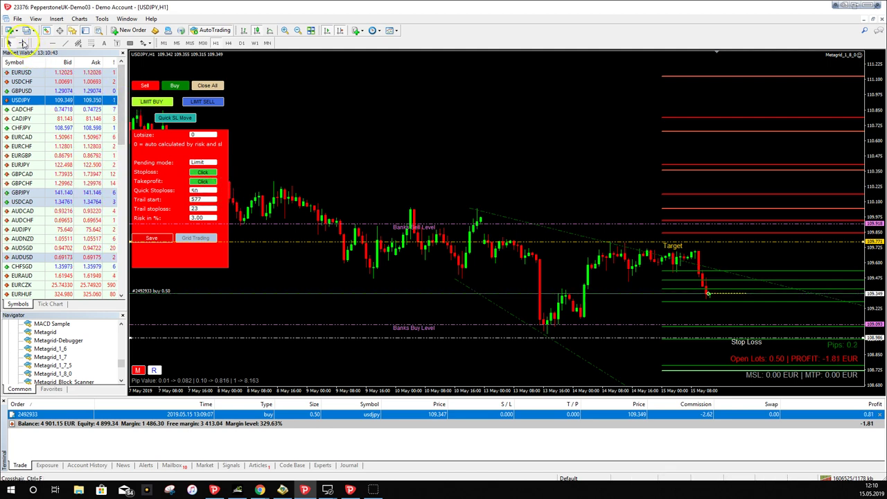
click(23, 43)
mouse_move(536, 137)
mouse_down()
mouse_move(531, 147)
mouse_move(539, 144)
mouse_up()
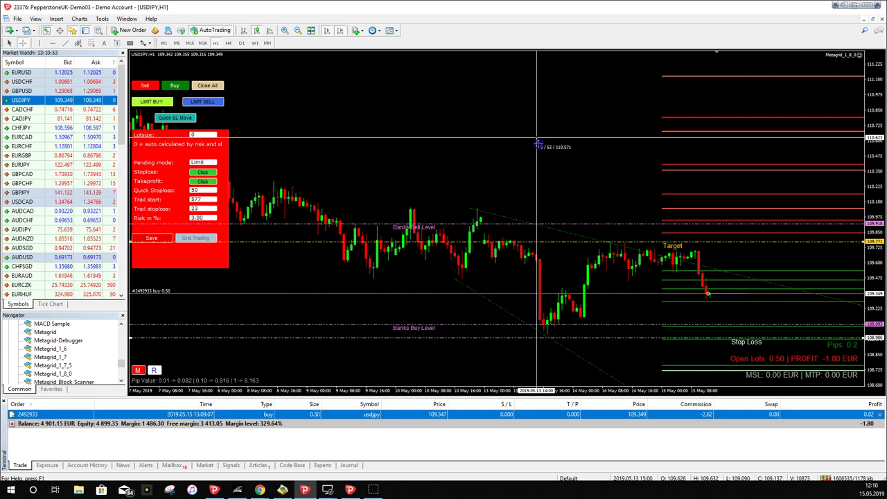
drag(538, 143, 537, 147)
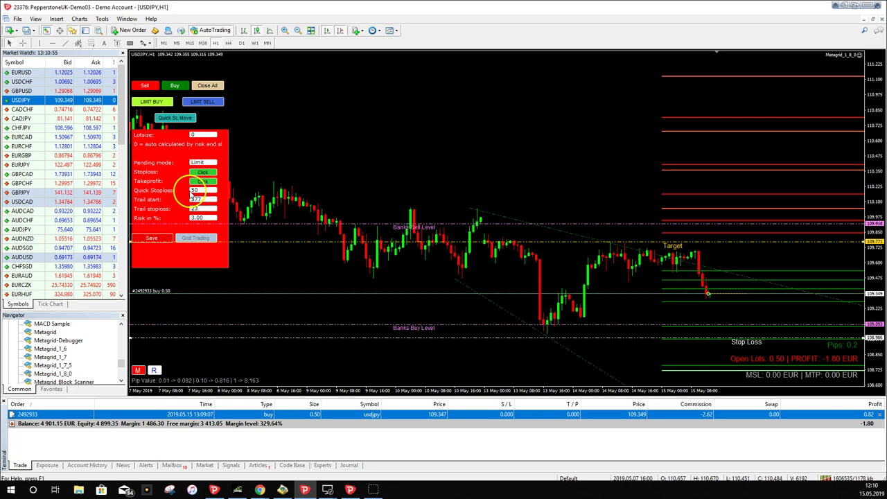
Step: Apply Quick SL Move to the buy trade using the Quick Stoploss value of 50
click(196, 199)
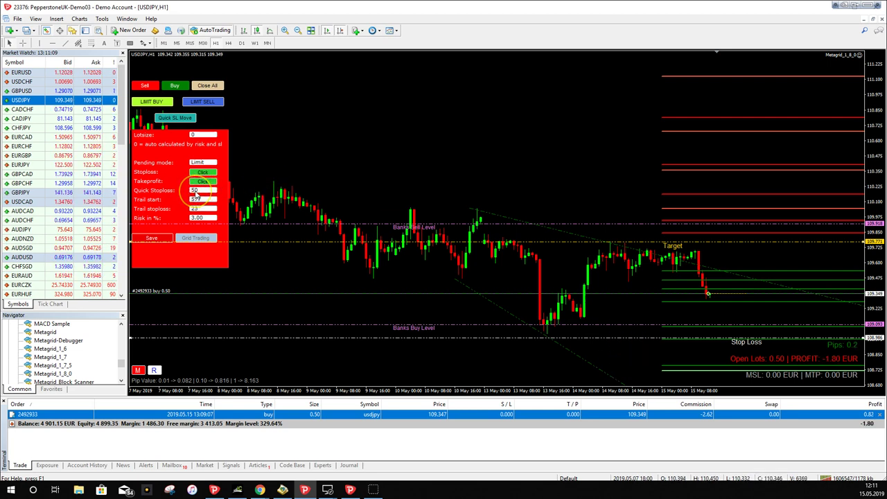
click(175, 117)
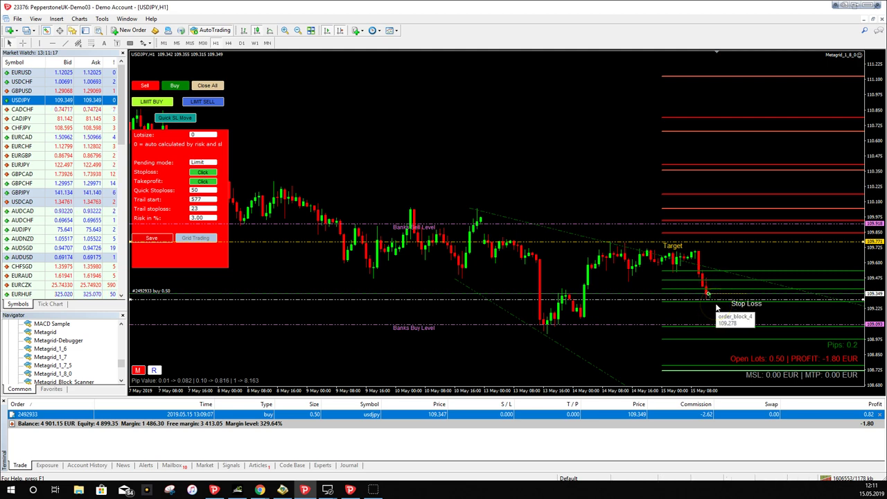
Step: Set Quick Stoploss to 100, save the settings, and dismiss the alert
click(201, 191)
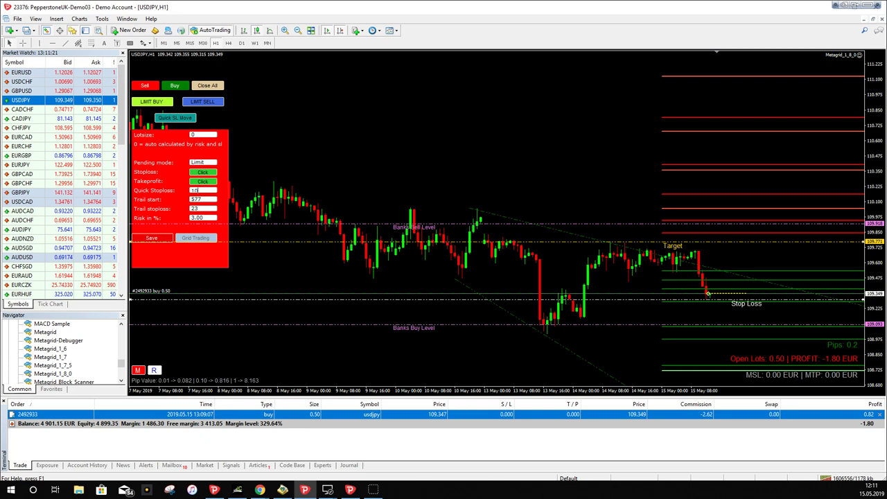
click(146, 238)
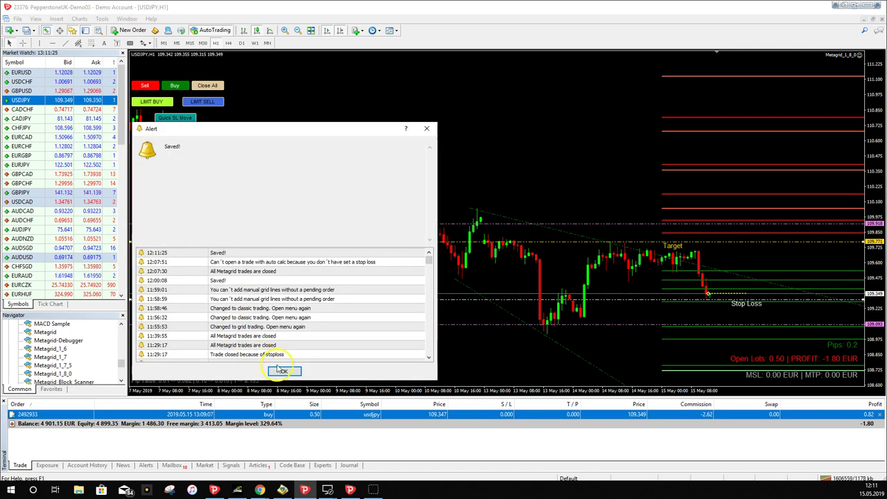
click(284, 371)
Step: Apply Quick SL Move with the 100-point distance, and return the stop loss line to just below the Banks Buy Level
click(170, 118)
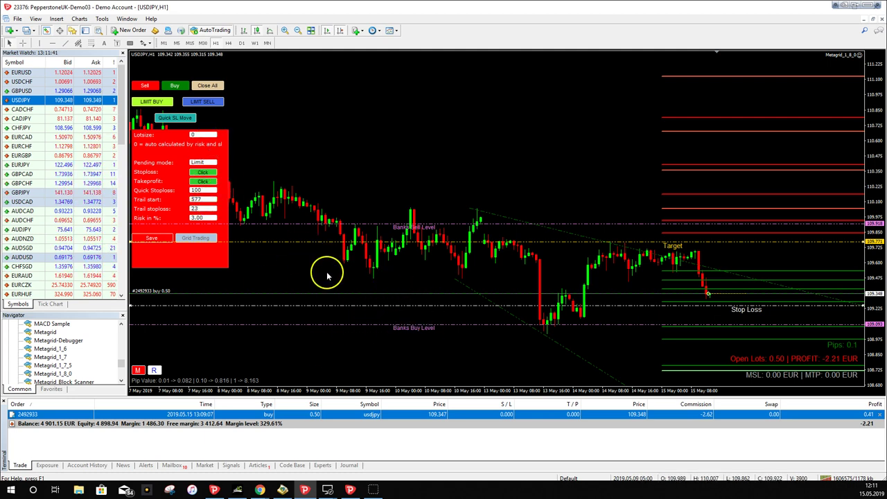
drag(333, 305, 335, 342)
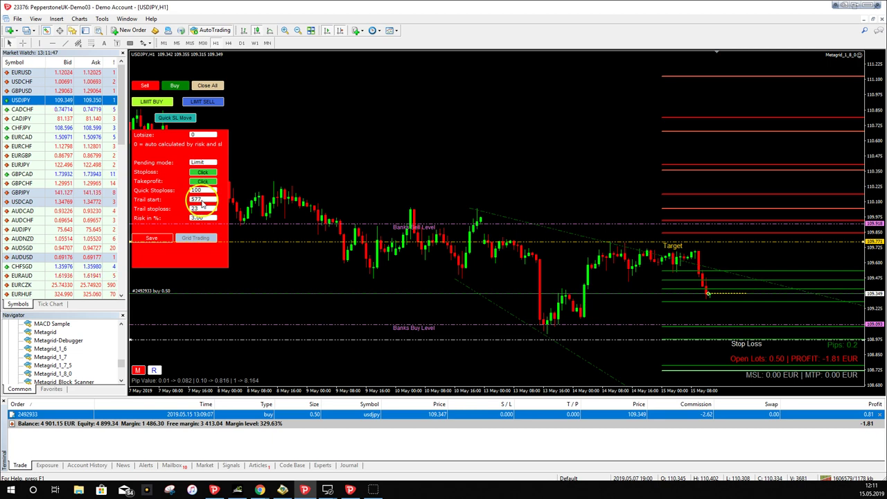
Step: Set Trail start to 50, save the settings, and dismiss the alert
double_click(198, 200)
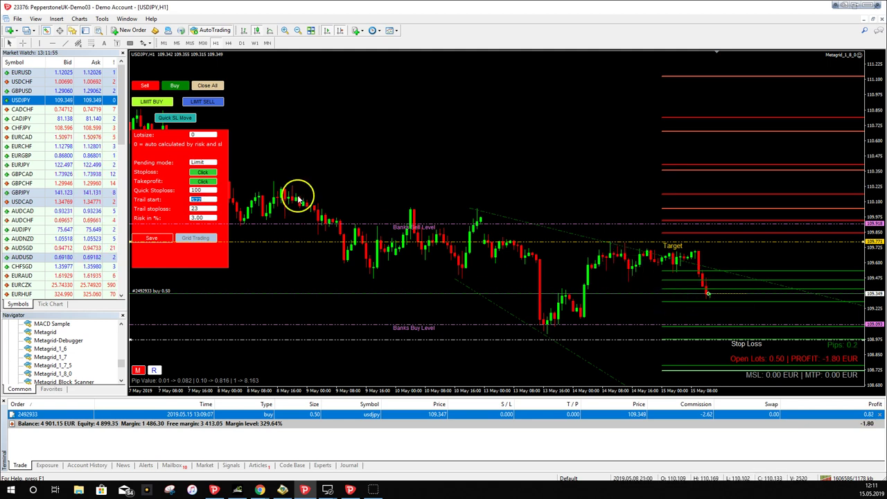
text(50)
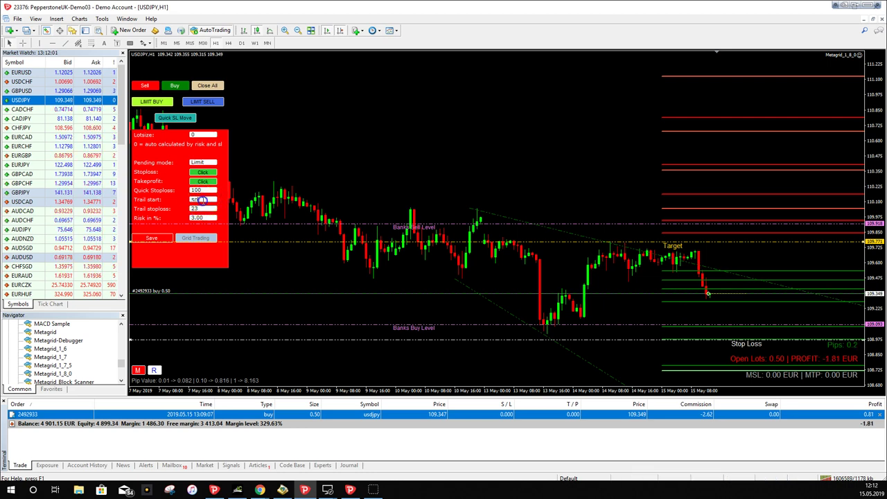
click(152, 239)
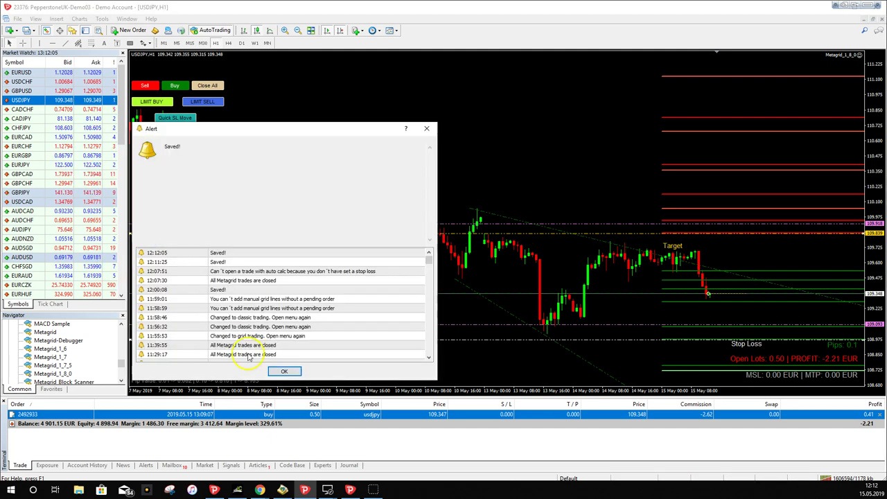
click(285, 371)
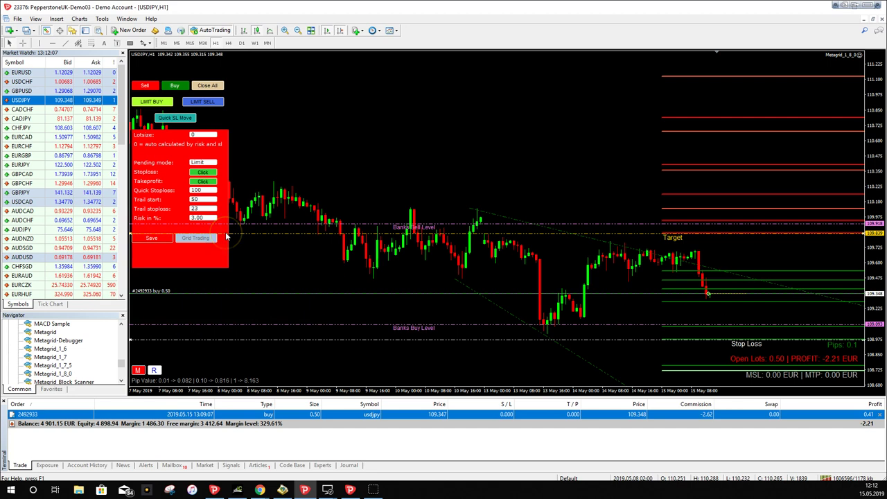
Step: Move the buy trade's takeprofit line down to about 109.801
click(282, 236)
drag(282, 235, 279, 241)
click(257, 246)
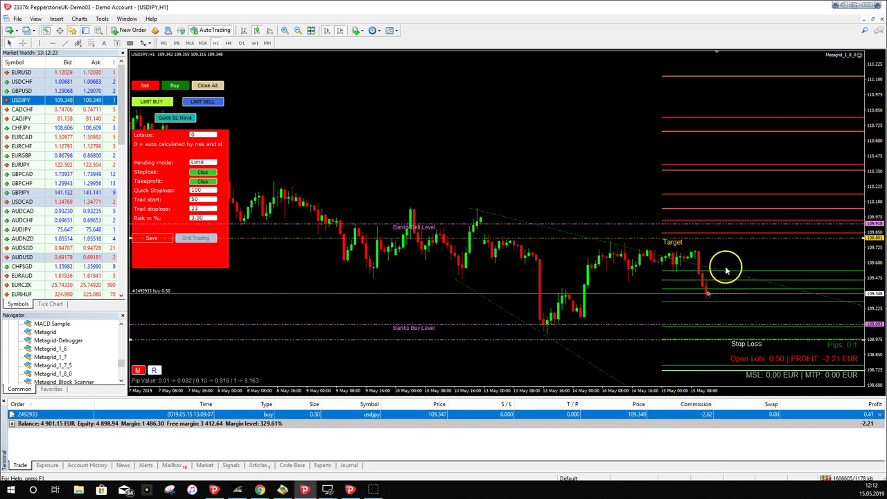
Step: Set Trail stoploss to 30, save the settings, and dismiss the alert
double_click(203, 208)
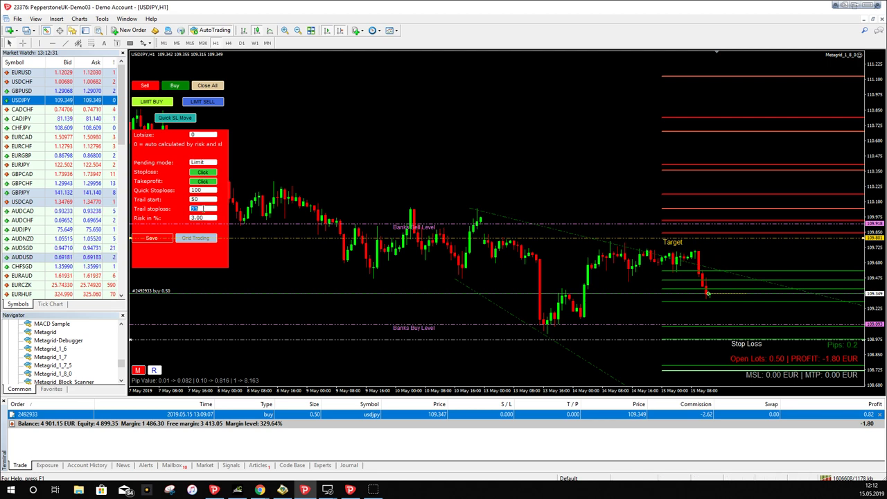
text(30)
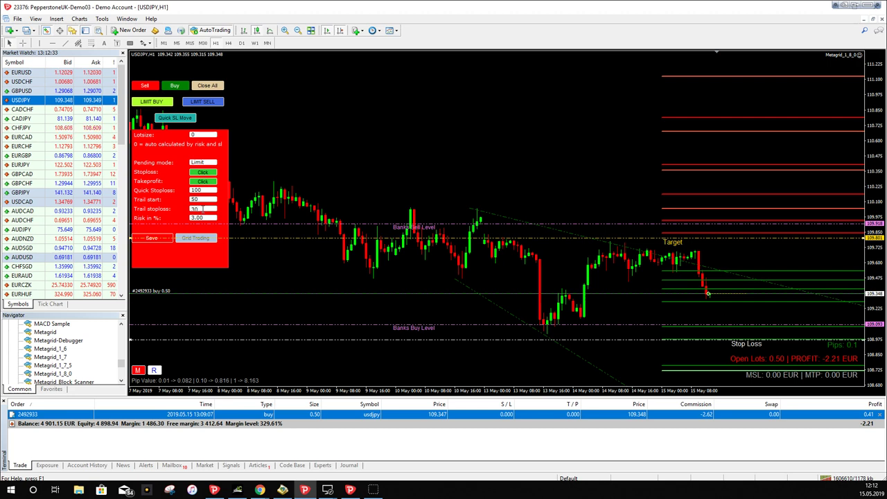
click(151, 238)
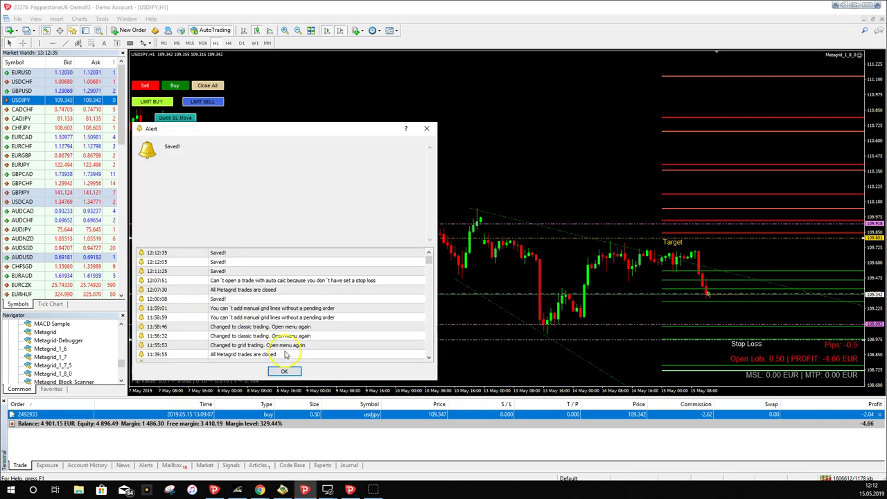
click(284, 371)
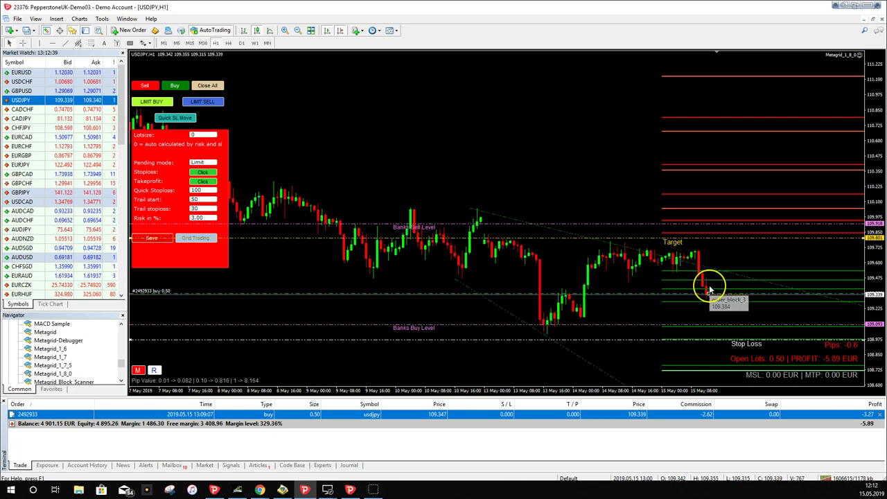
drag(714, 340, 719, 298)
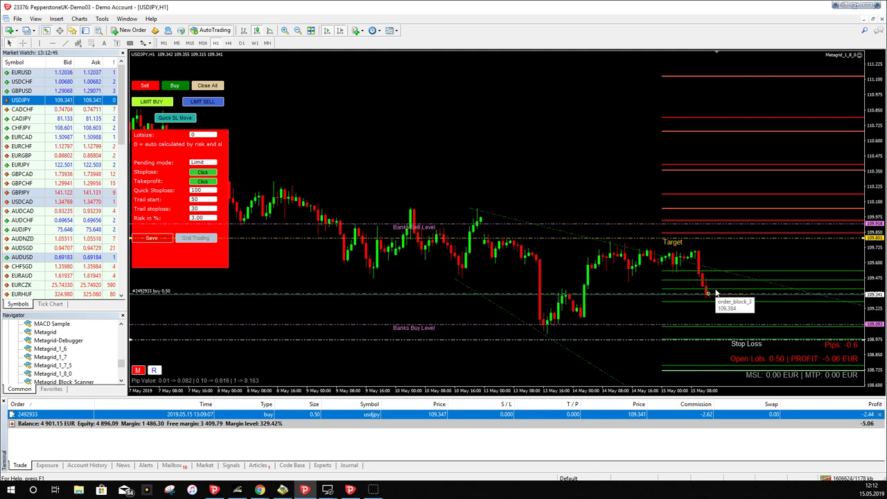
mouse_move(690, 285)
mouse_down()
mouse_move(716, 295)
mouse_move(719, 277)
mouse_move(712, 289)
mouse_move(734, 348)
mouse_move(723, 275)
mouse_move(702, 263)
mouse_move(729, 286)
mouse_up()
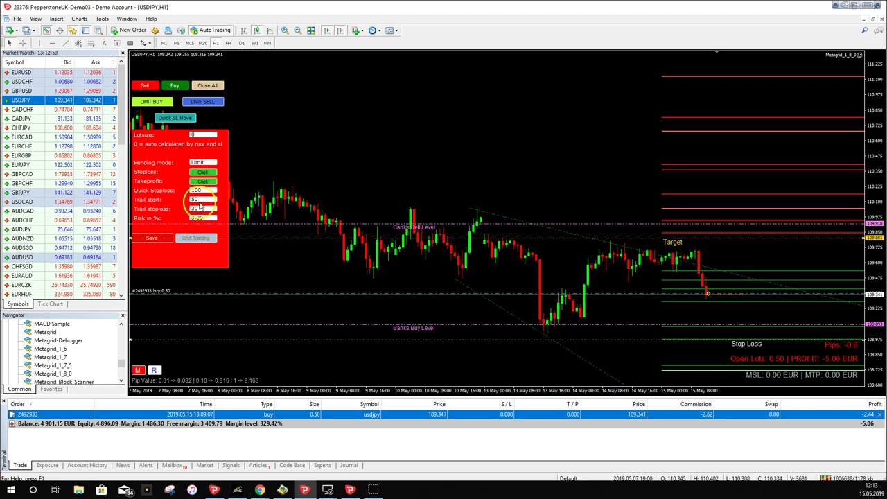
drag(191, 196, 205, 173)
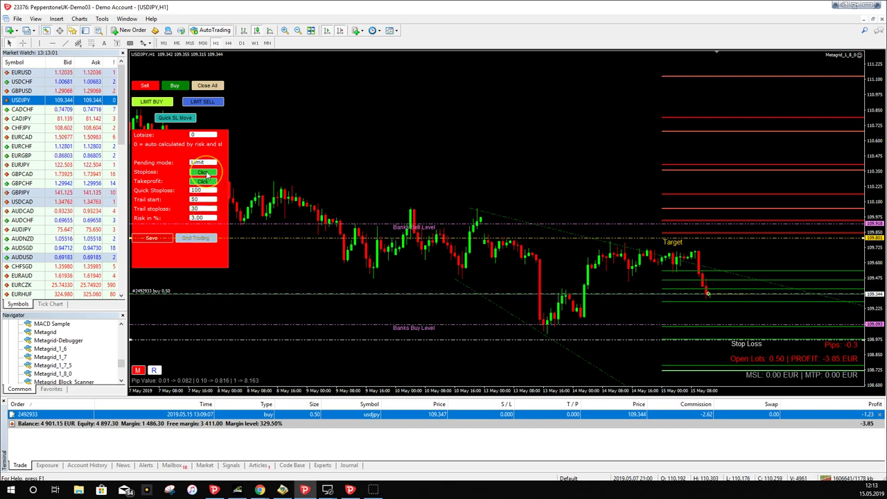
Step: Close all open Metagrid trades and dismiss the alert
click(208, 85)
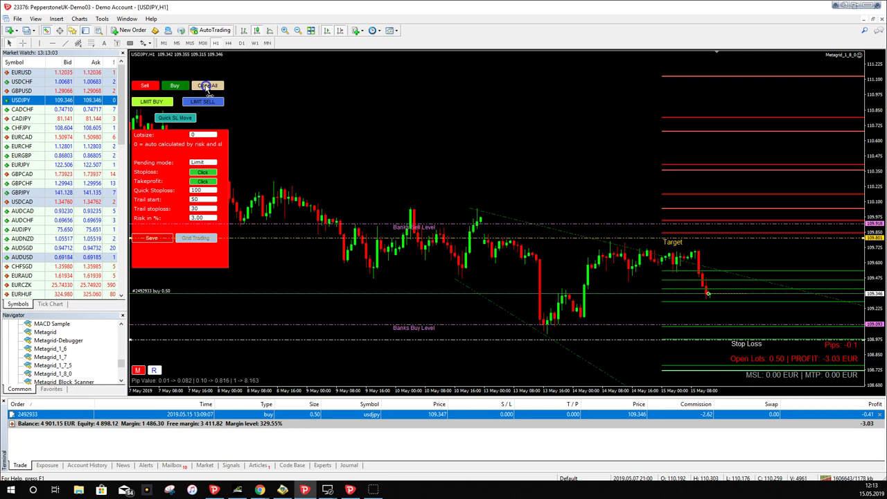
click(286, 372)
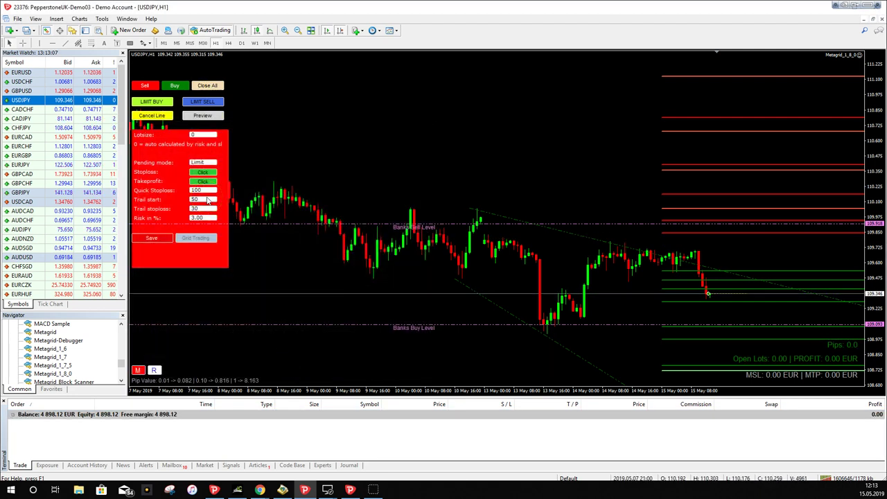
click(187, 138)
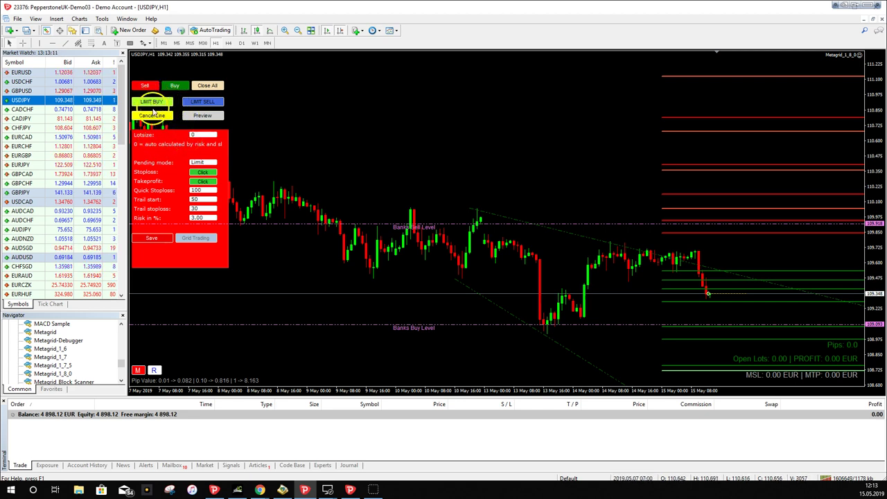
Step: Set Pending mode to Stop, save the settings, and dismiss the alert
click(208, 163)
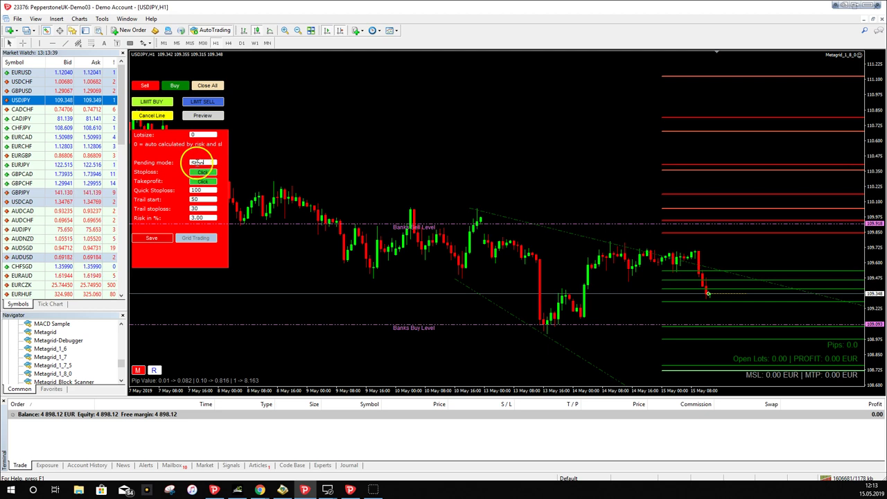
click(160, 237)
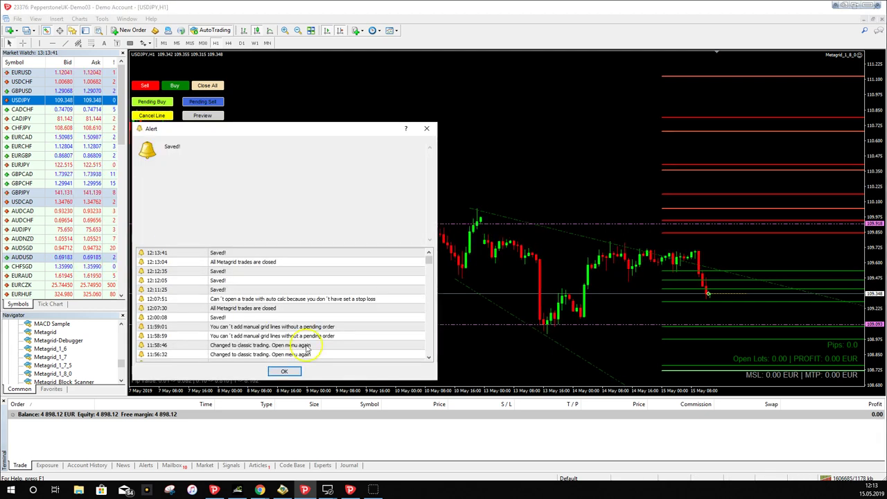
click(291, 370)
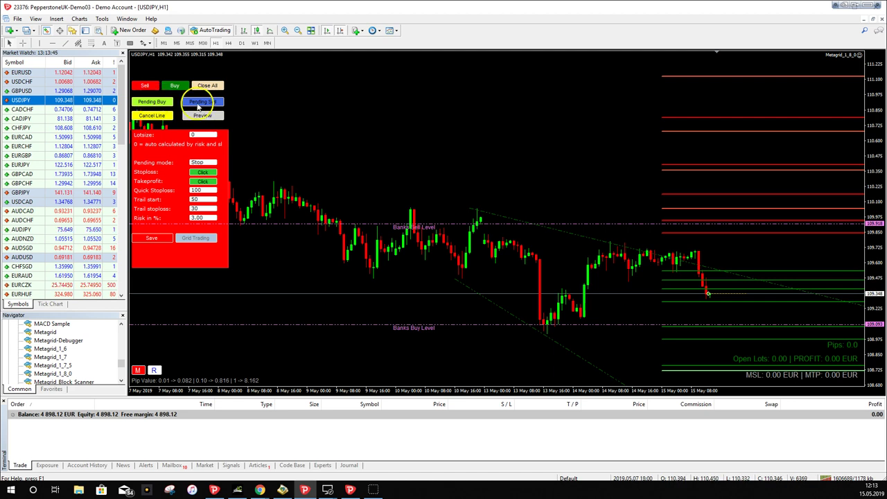
Step: Return Pending mode to Limit, save the settings, and dismiss the alert
click(208, 162)
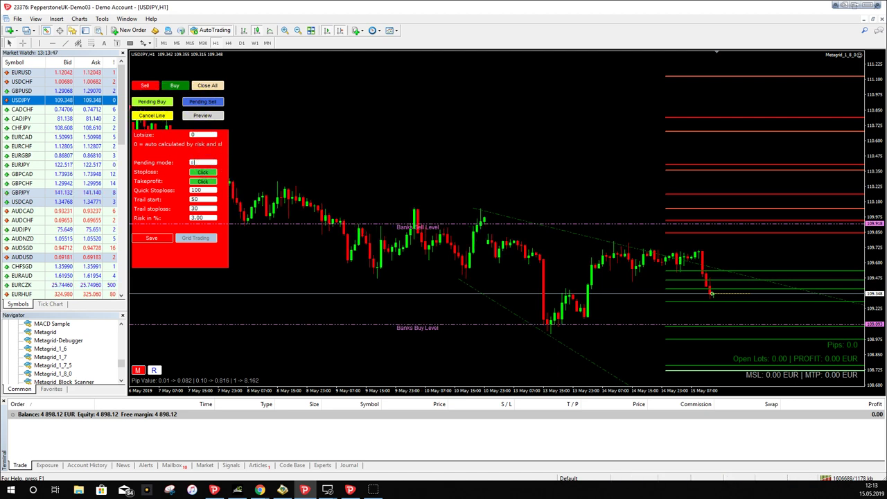
click(153, 237)
click(284, 370)
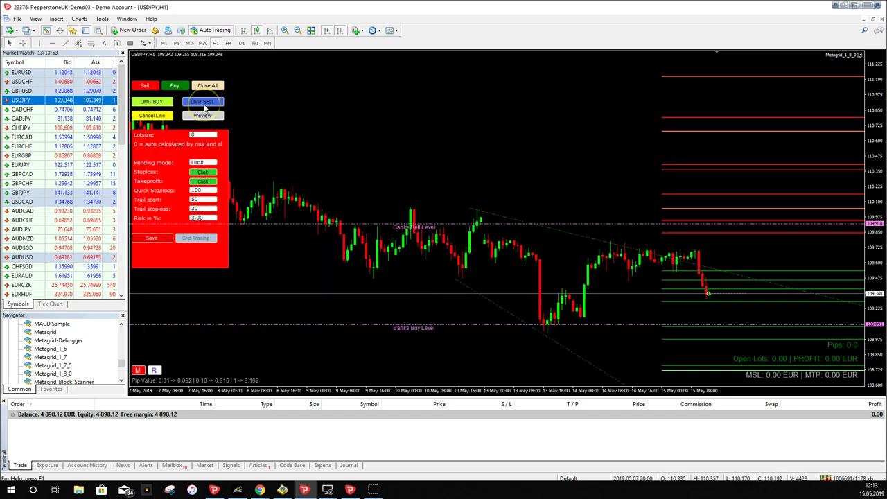
Step: Switch Pending mode to Stop again, save the settings, and dismiss the alert
click(210, 162)
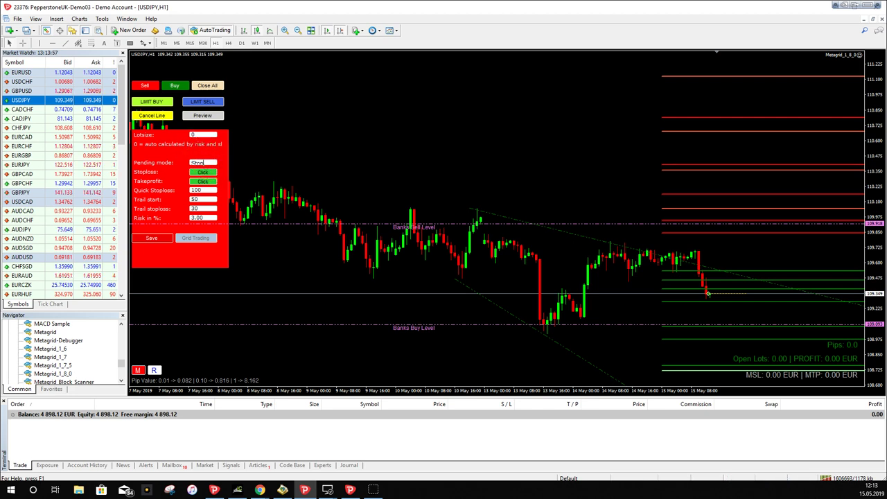
click(153, 238)
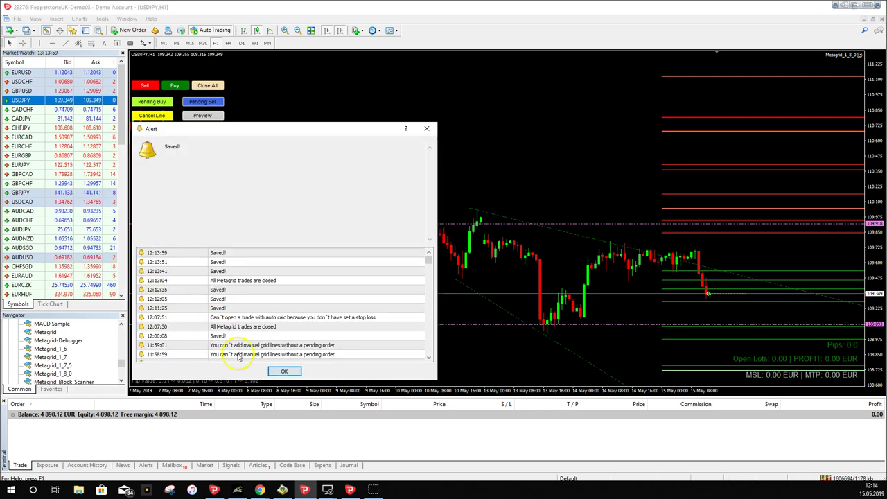
click(284, 371)
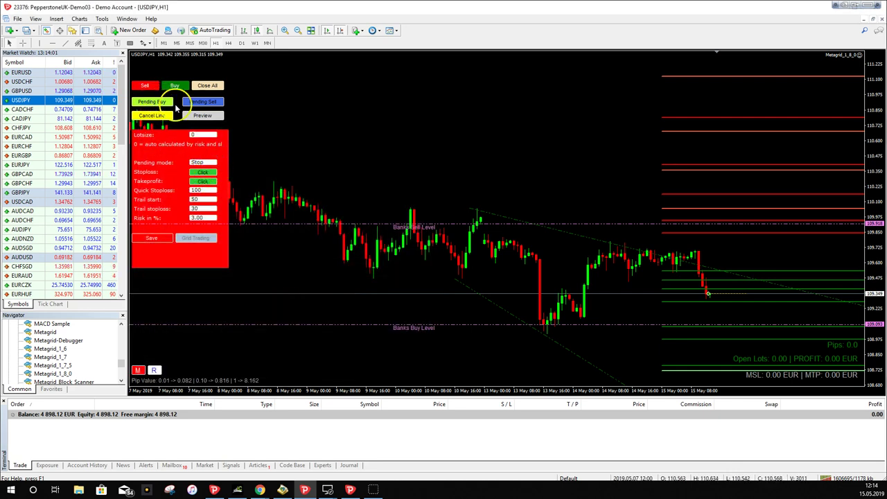
Step: Add a pending buy entry line and move it above the recent highs, just below the Banks Sell Level
click(202, 115)
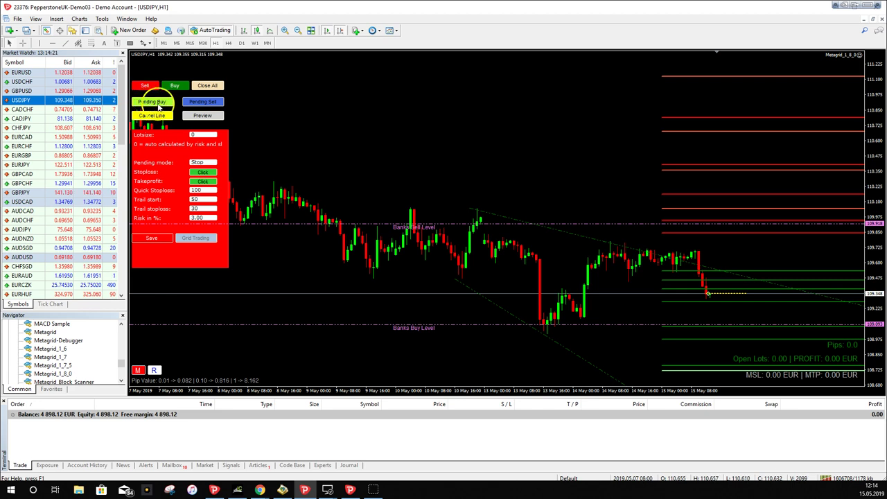
click(150, 103)
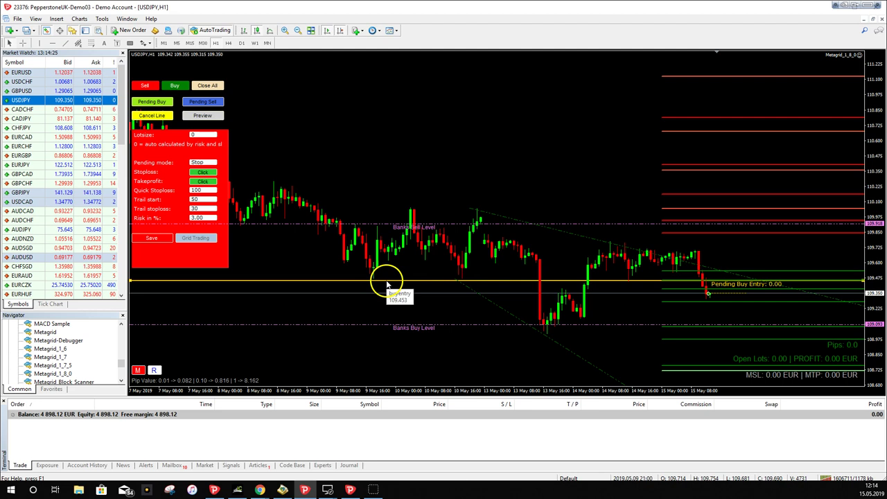
click(565, 264)
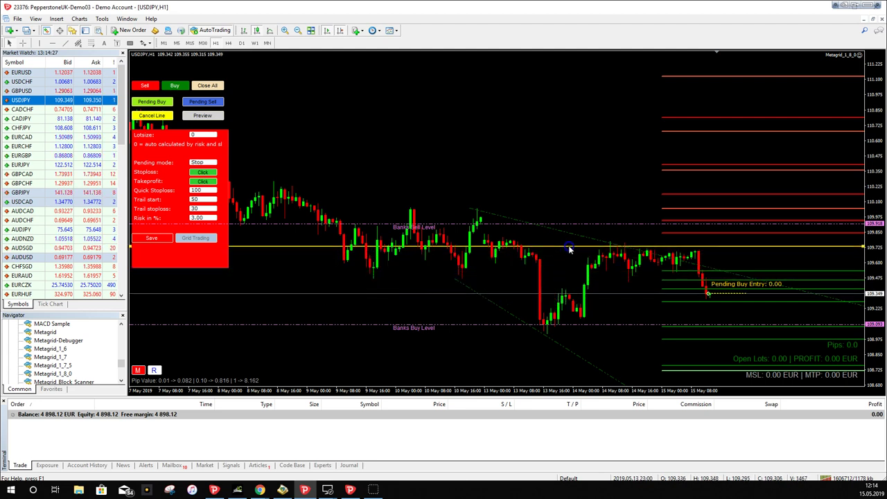
click(604, 248)
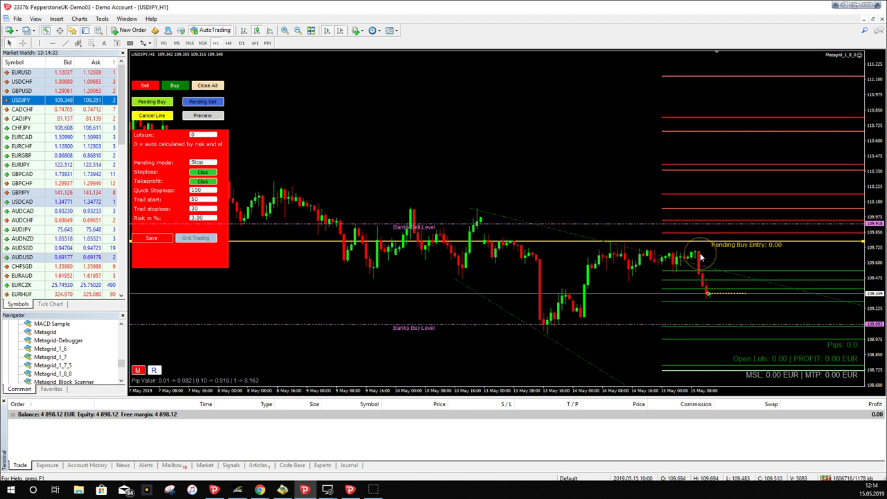
drag(703, 243, 780, 248)
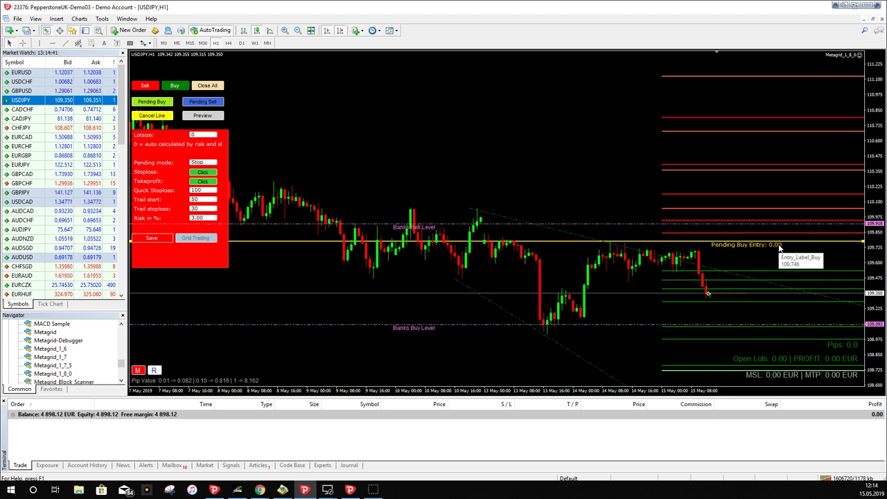
drag(728, 243, 745, 247)
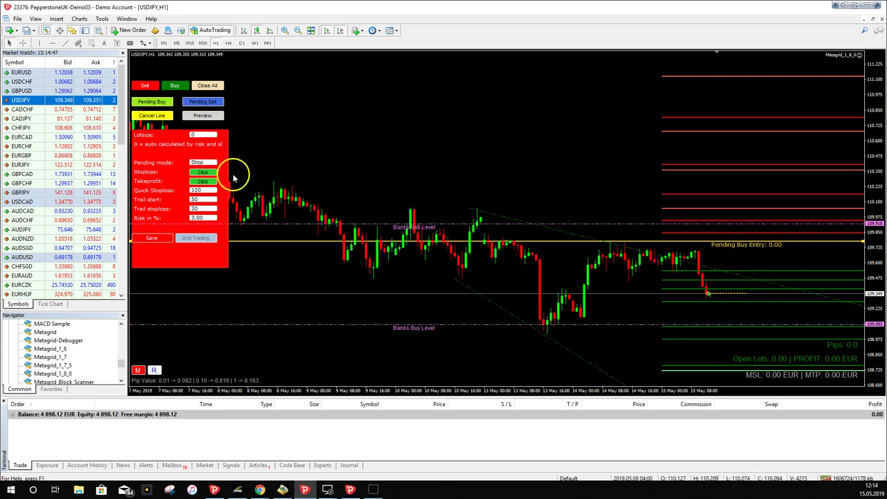
Step: Add a stop loss line for the pending buy and place it at about 108.994, just below the Banks Buy Level
click(203, 174)
drag(425, 266, 490, 339)
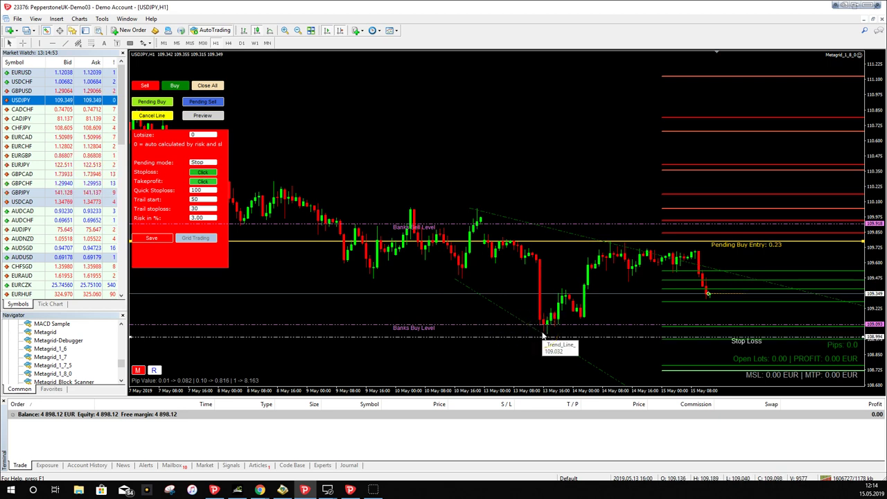
click(725, 257)
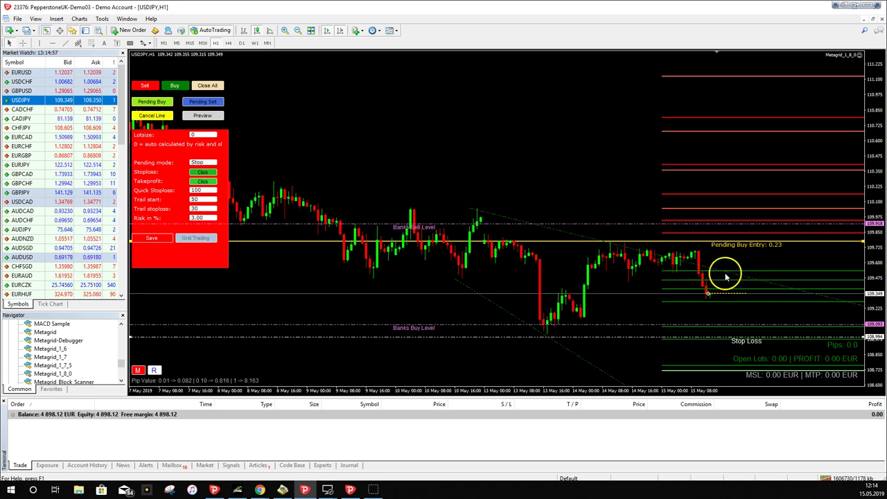
click(726, 244)
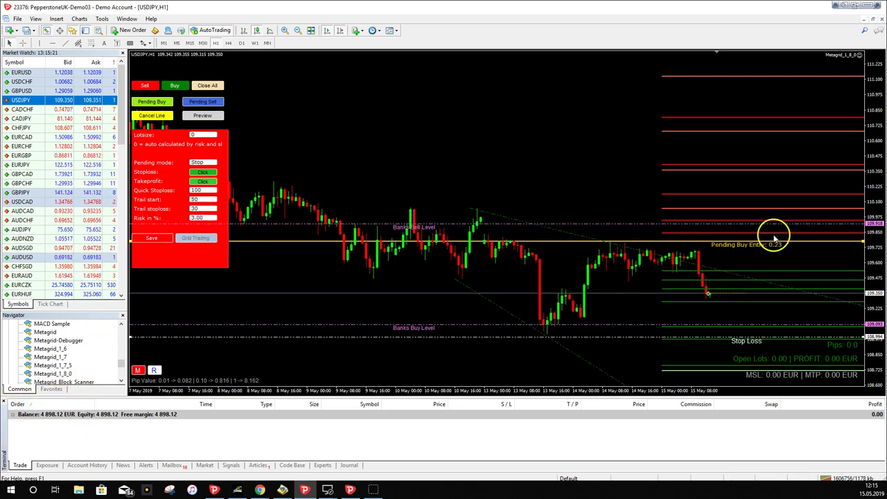
Step: Clear the pending buy setup, and place a pending sell entry line just below the Banks Buy Level
click(208, 86)
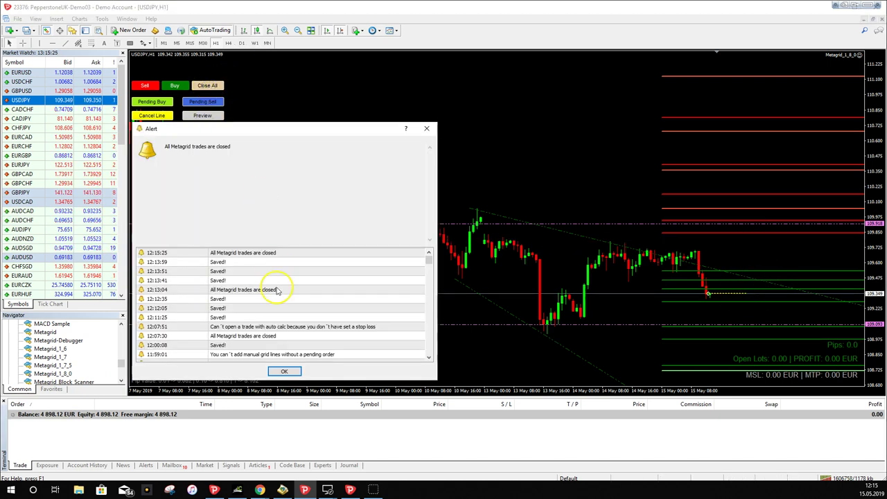
click(283, 372)
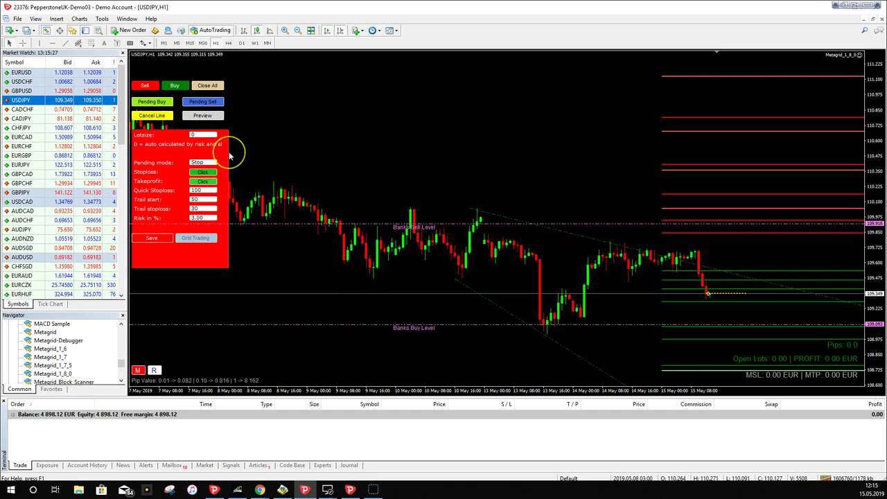
click(198, 103)
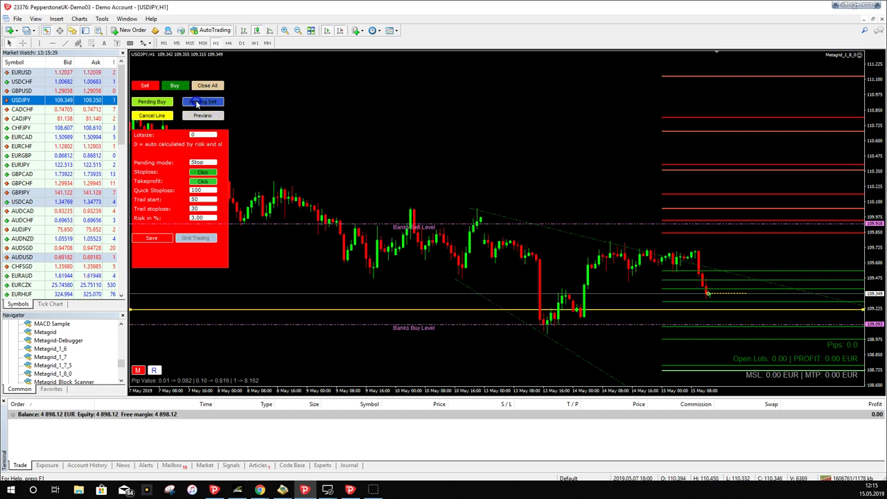
click(550, 311)
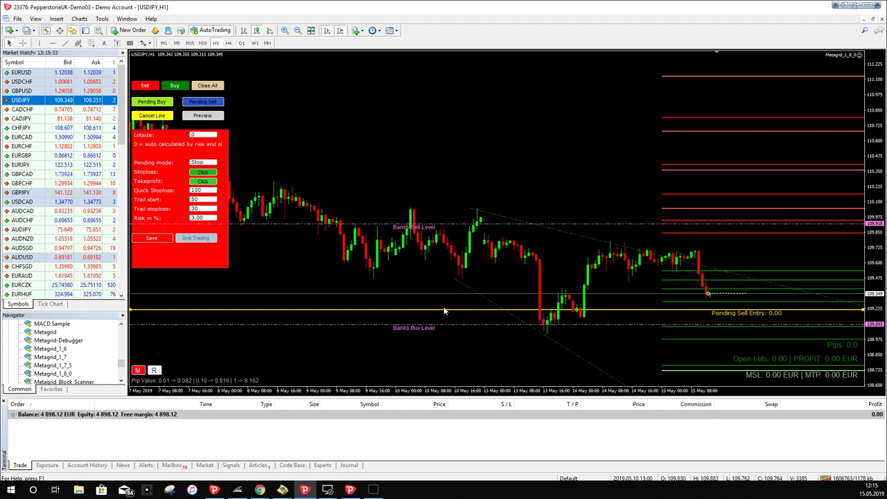
drag(445, 311, 449, 338)
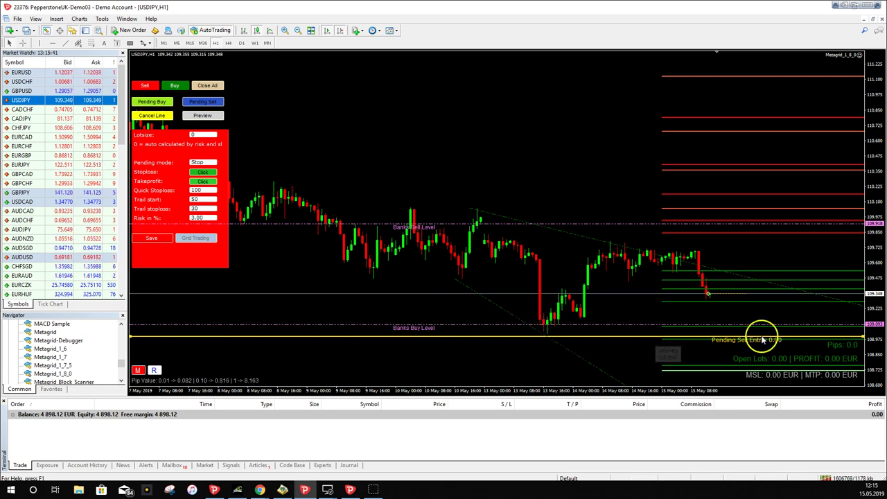
Step: Add a stop loss line for the pending sell and place it at about 110.081, above the Banks Sell Level
click(202, 172)
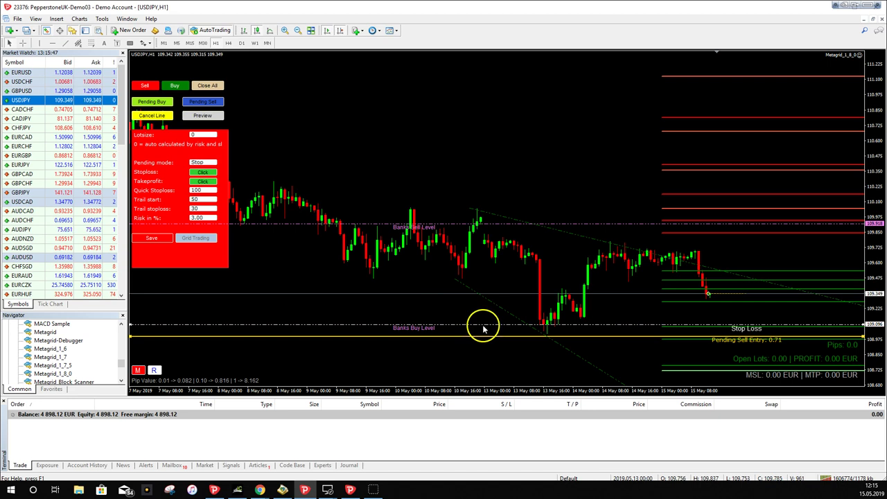
click(505, 205)
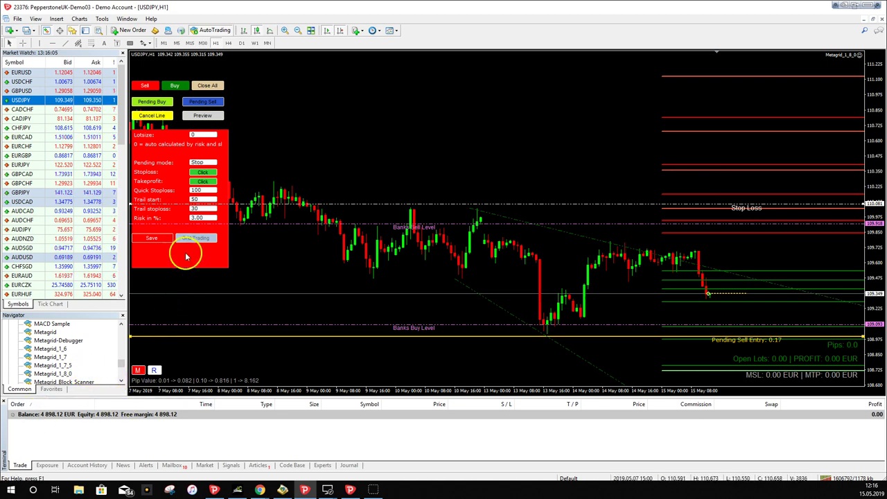
Step: Clear the pending sell setup, set Pending mode to Limit, and save the settings, dismissing the alerts
click(205, 90)
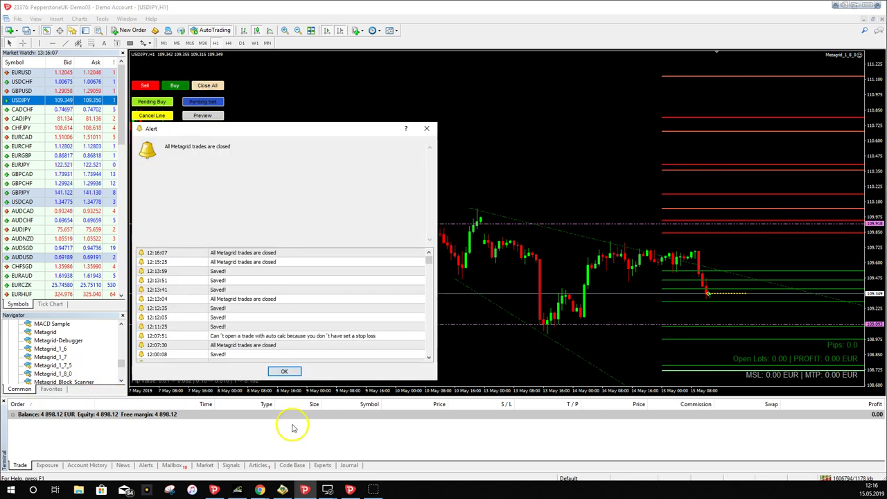
click(286, 369)
click(198, 162)
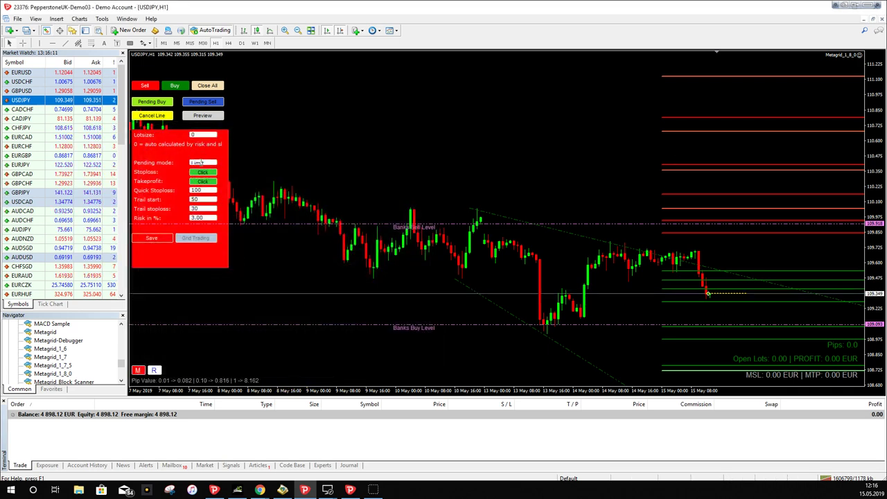
click(154, 237)
click(287, 371)
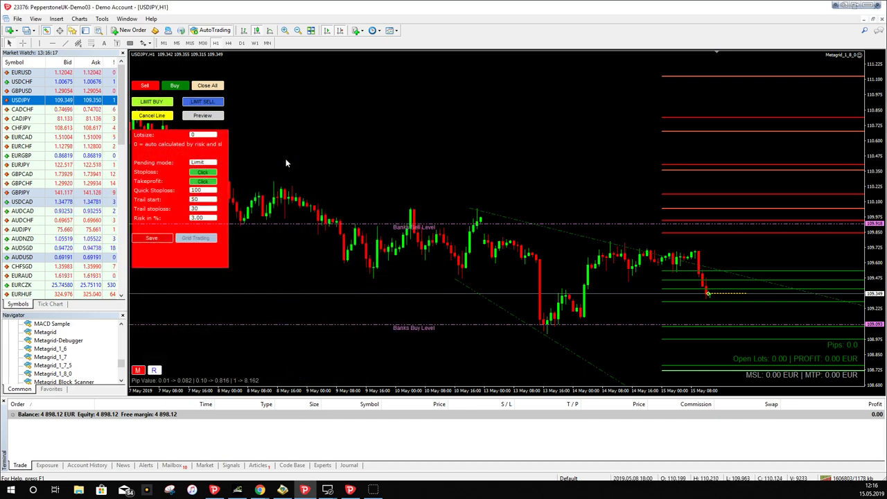
Step: Place a pending buy limit entry line just above the Banks Buy Level, below the current price
click(149, 101)
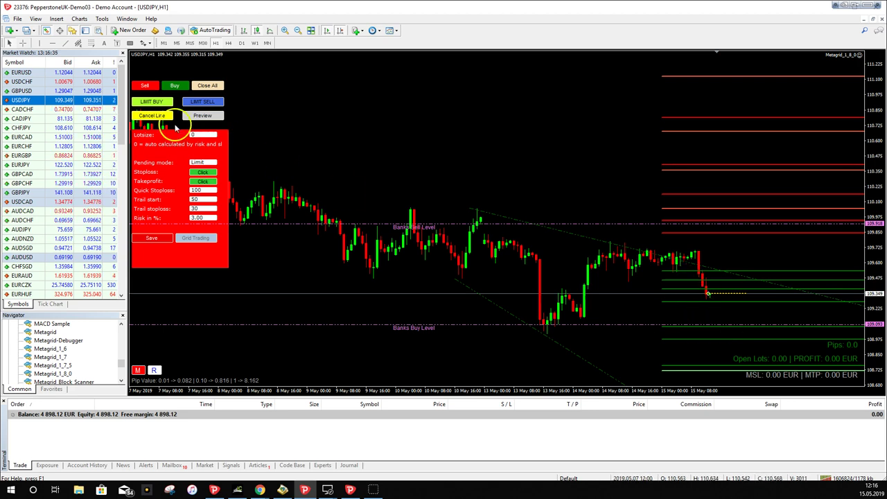
click(152, 101)
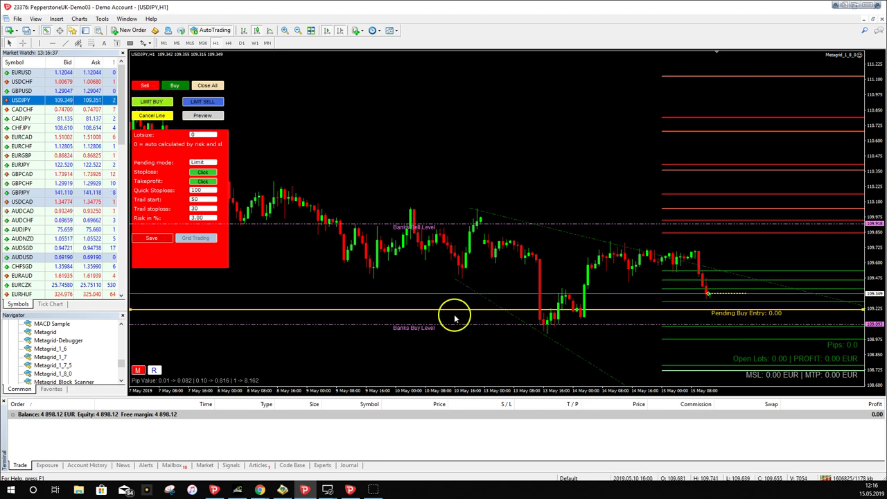
drag(691, 309, 682, 326)
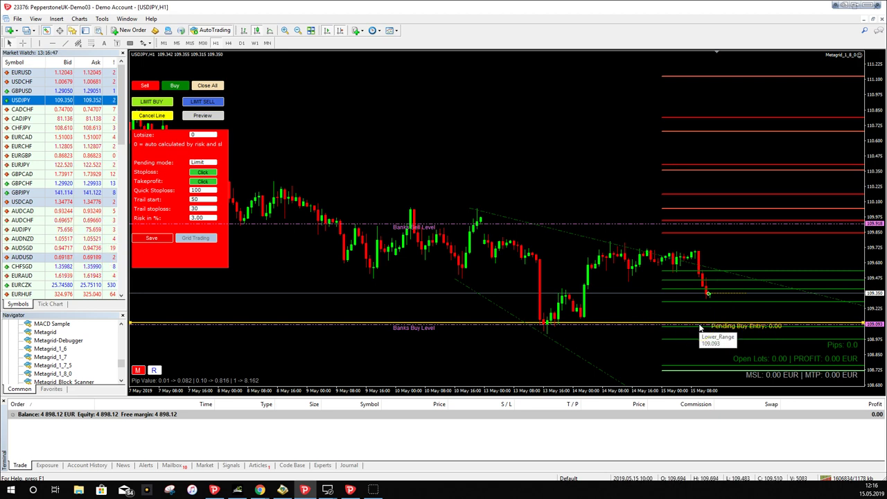
Step: Add a stop loss line for the pending buy and place it at about 108.684
click(205, 176)
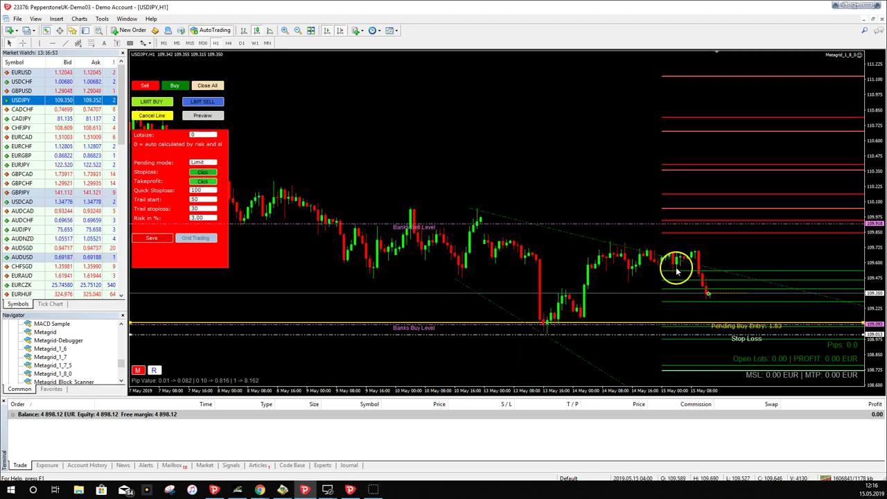
drag(559, 338, 554, 375)
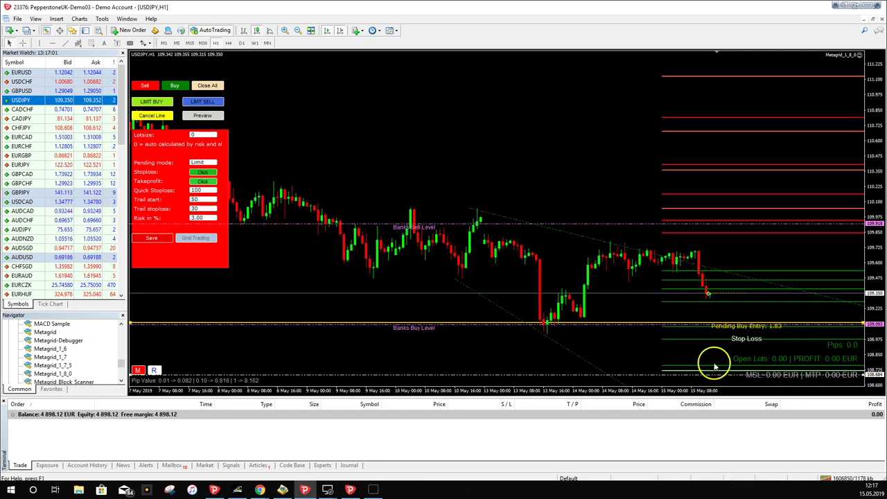
click(744, 327)
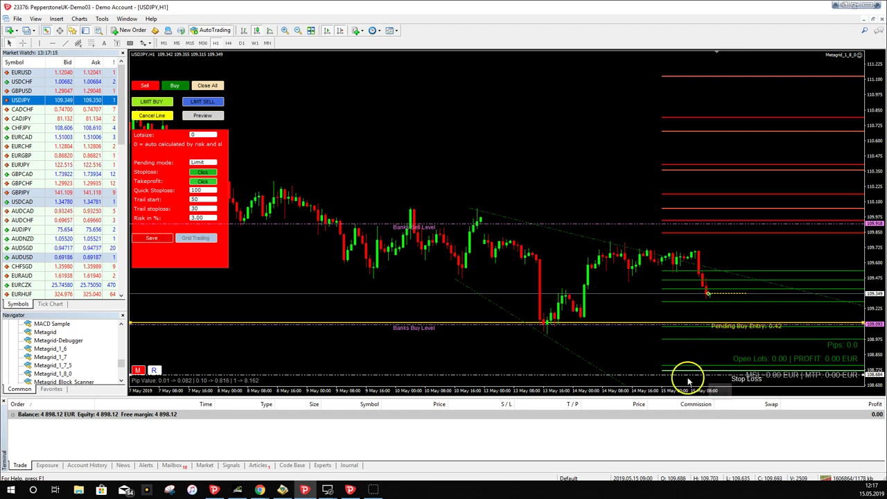
drag(731, 385, 732, 384)
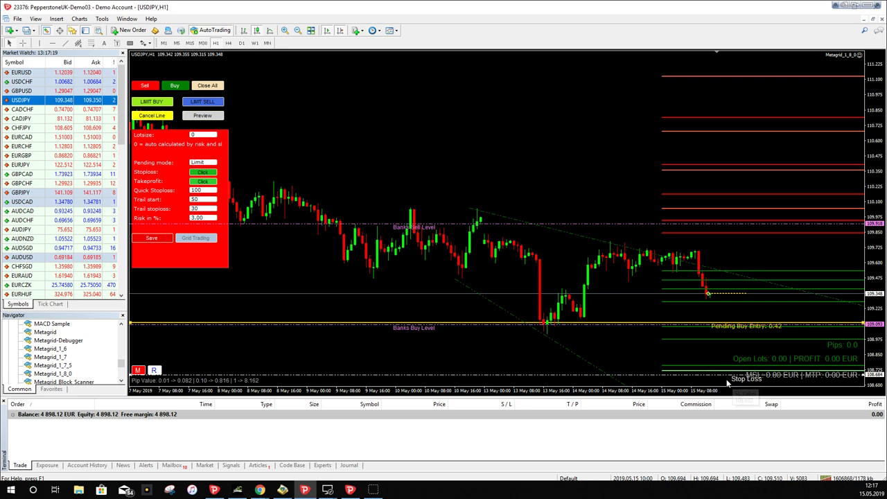
Step: Clear the pending buy setup with Close All and dismiss the alert
click(207, 86)
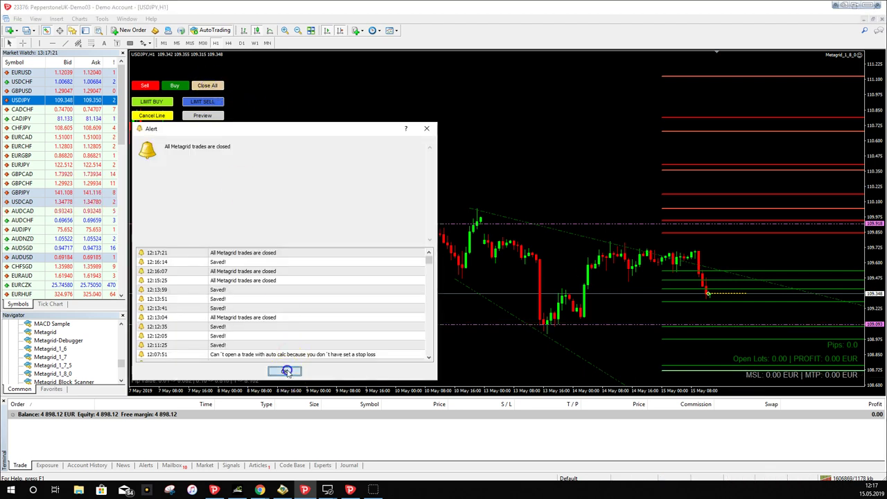
click(286, 371)
click(490, 276)
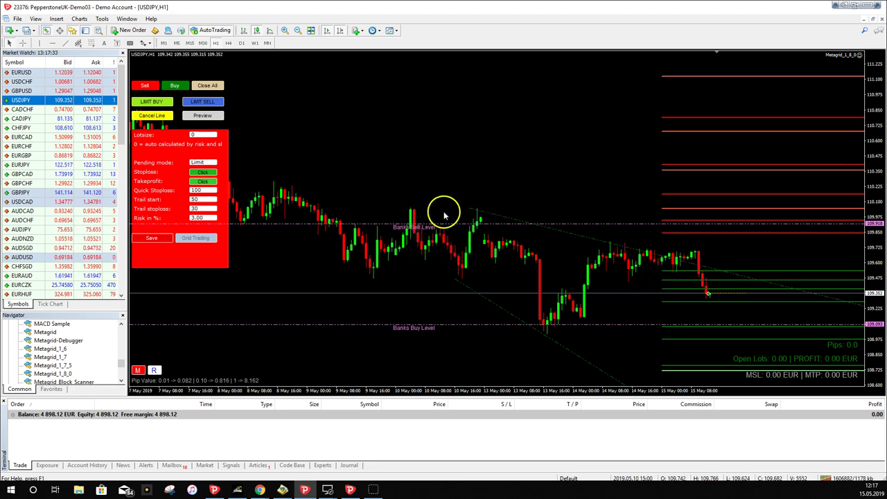
Step: Place a pending sell limit entry line just above the Banks Sell Level and a stop loss line at about 110.436
click(205, 103)
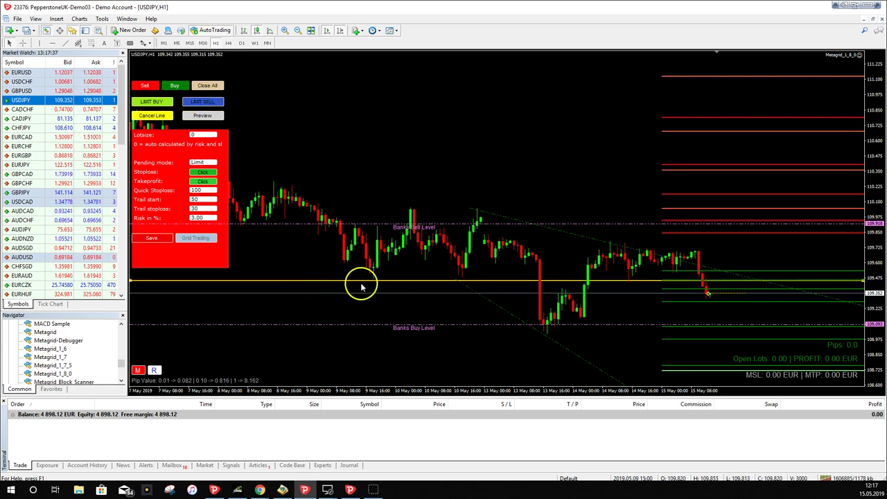
click(460, 223)
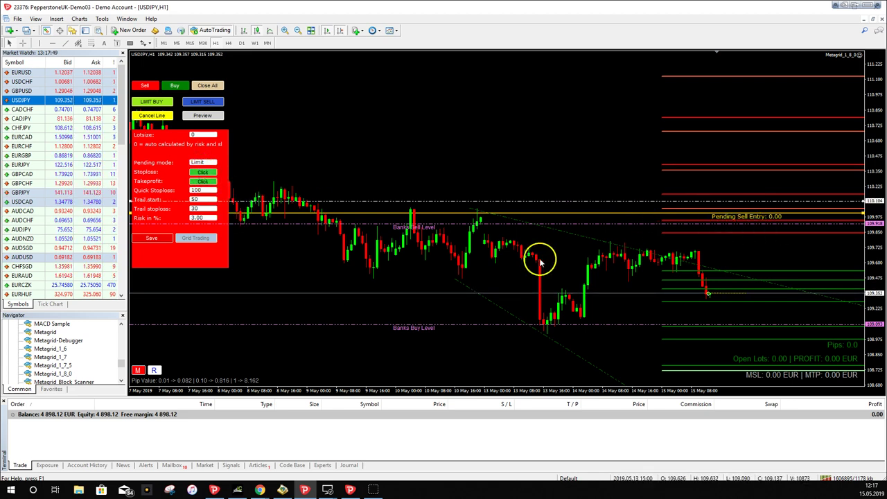
click(579, 181)
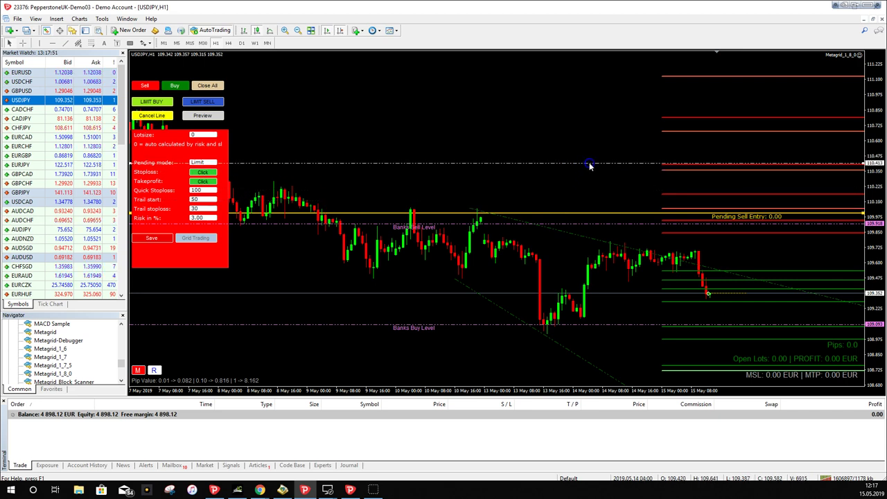
click(655, 165)
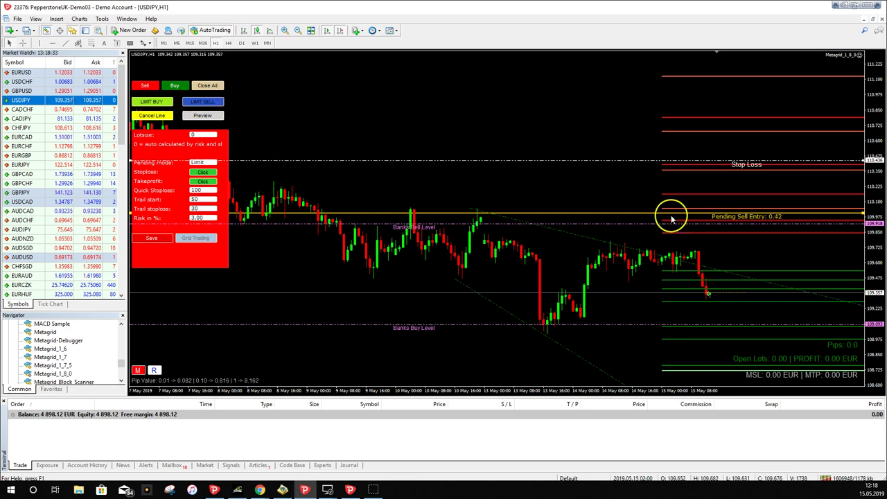
Step: Clear the pending sell setup with Close All and dismiss the alert
click(208, 86)
click(289, 370)
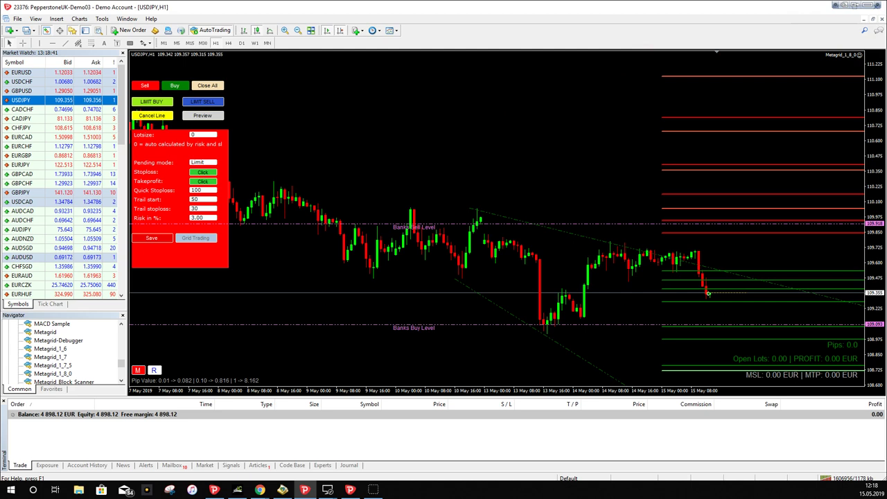
click(211, 90)
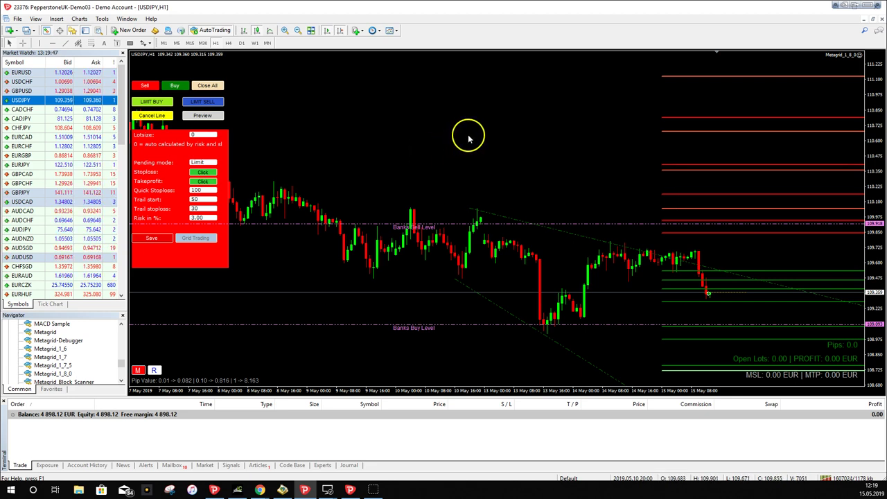
Step: Set up another pending sell limit entry slightly above the Banks Sell Level, with its stop loss line at about 110.454
click(202, 102)
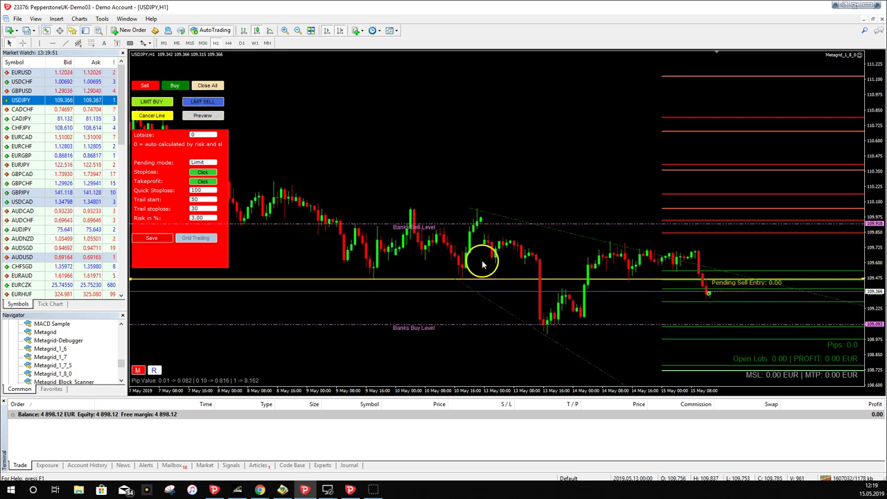
drag(479, 277, 531, 161)
click(203, 166)
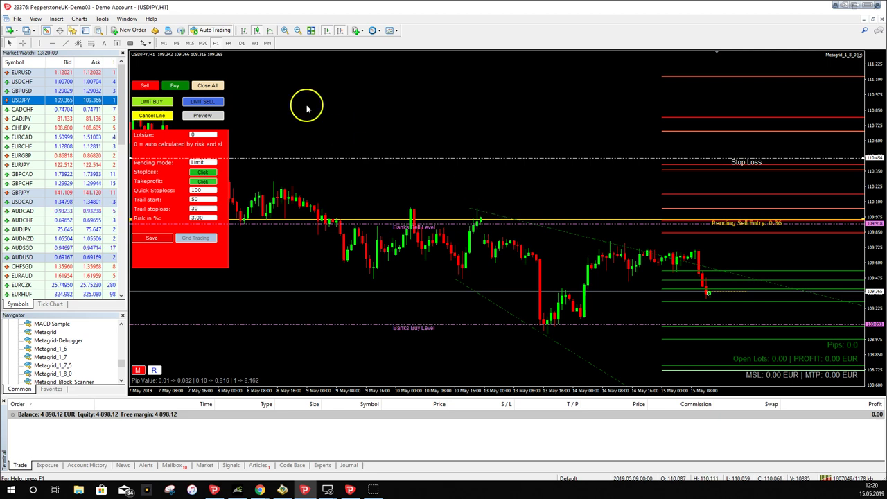
click(655, 109)
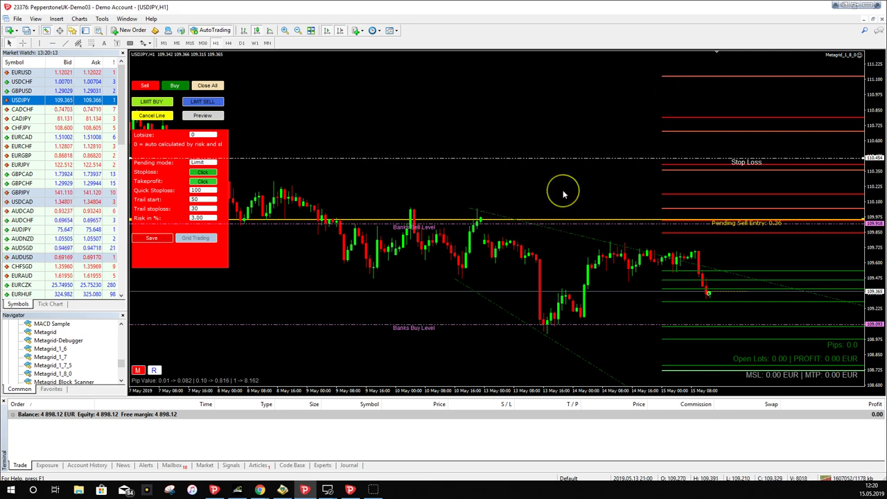
click(511, 194)
click(411, 186)
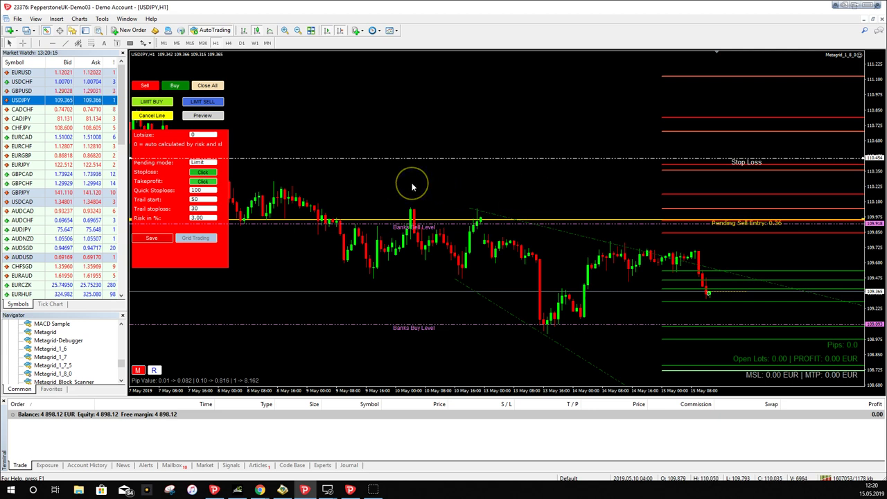
click(468, 160)
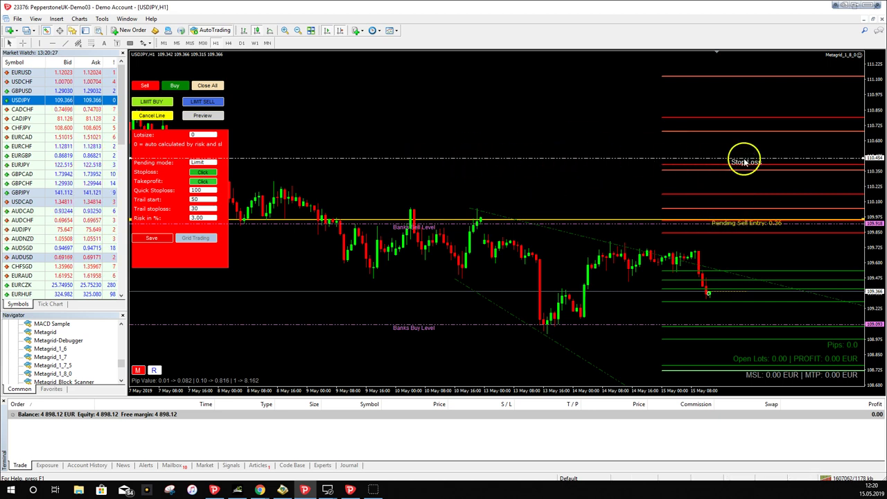
Step: Close the USDJPY H1 chart
click(881, 20)
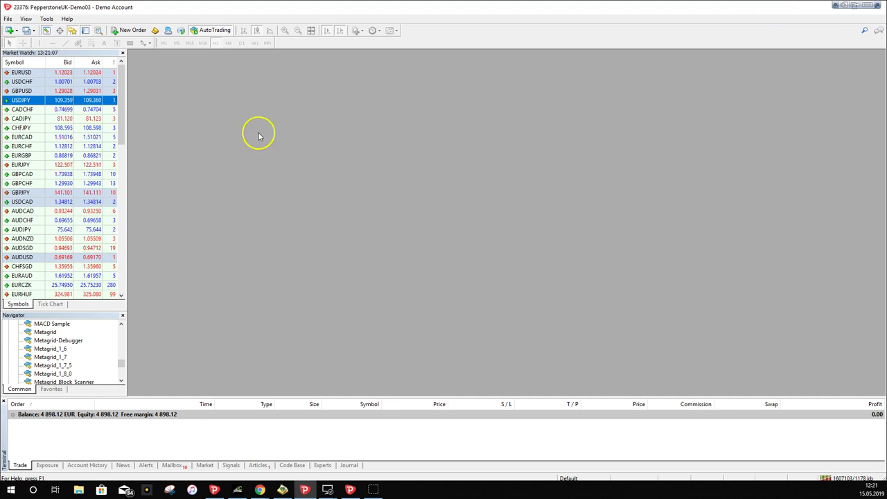
click(284, 177)
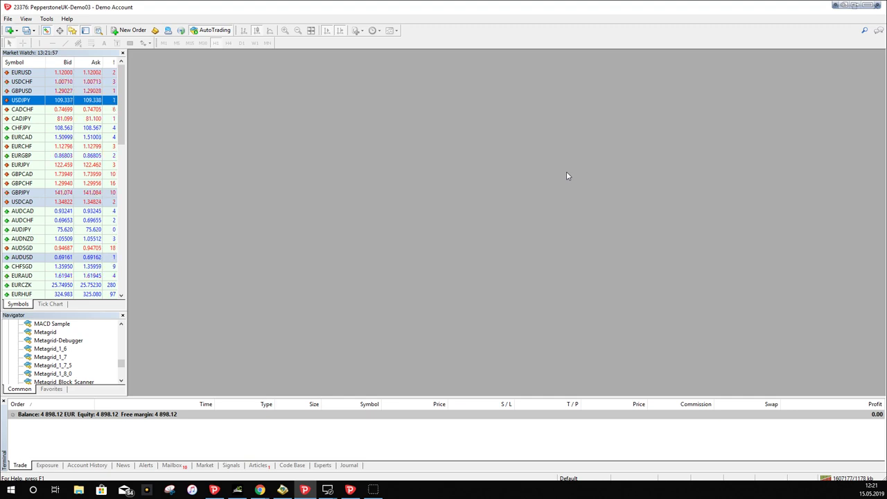
click(549, 173)
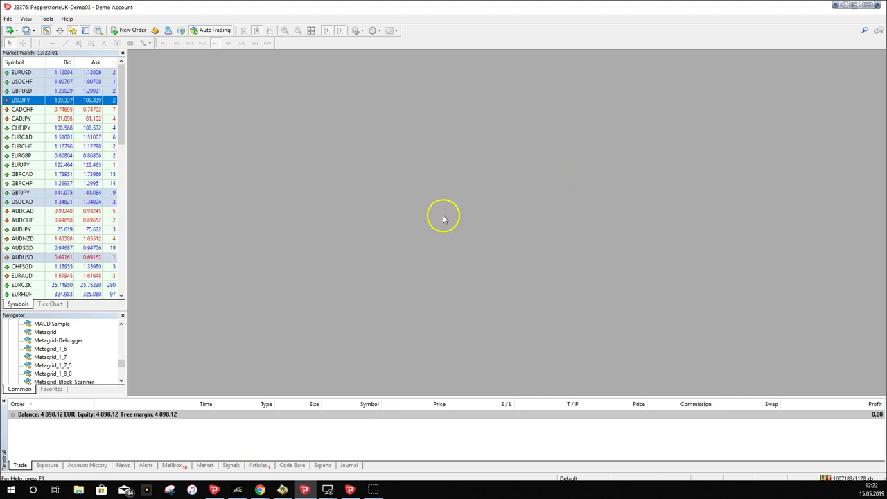